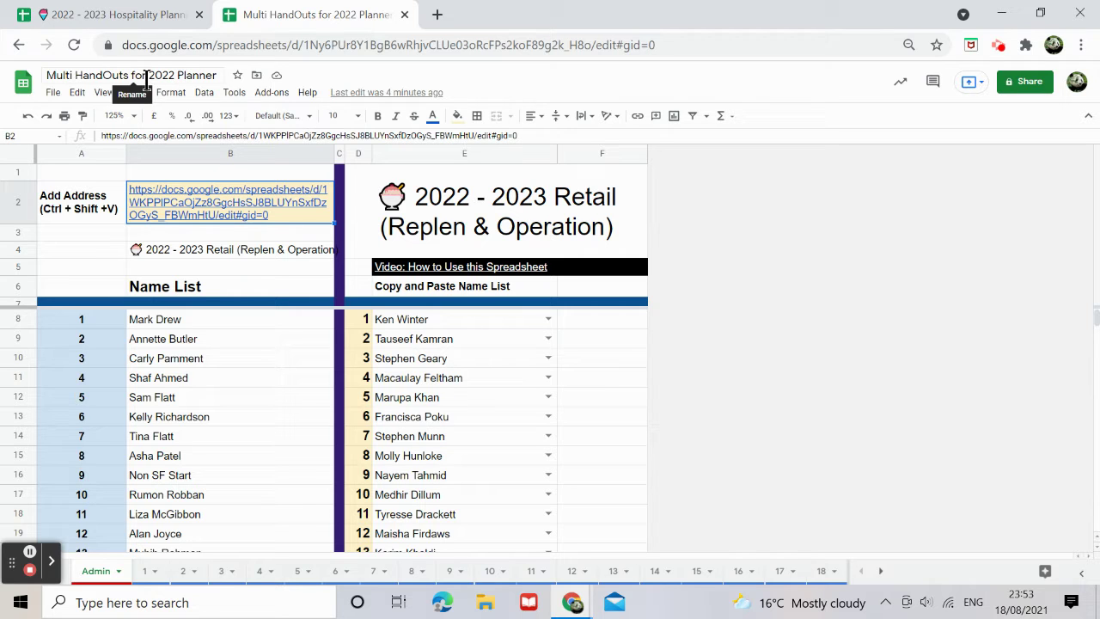
click(145, 570)
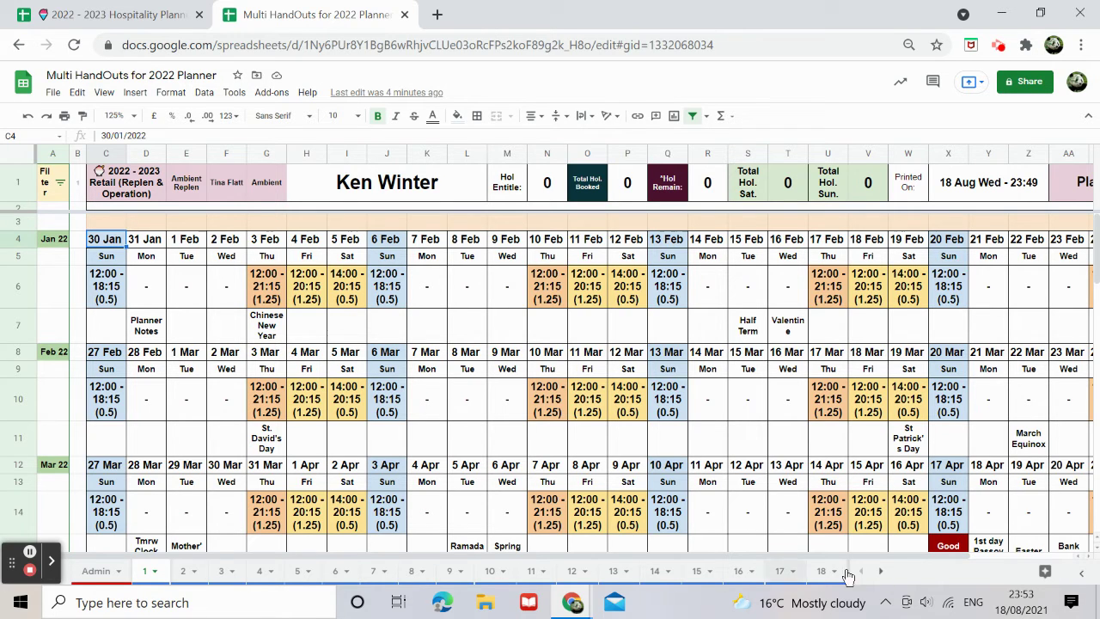
click(880, 571)
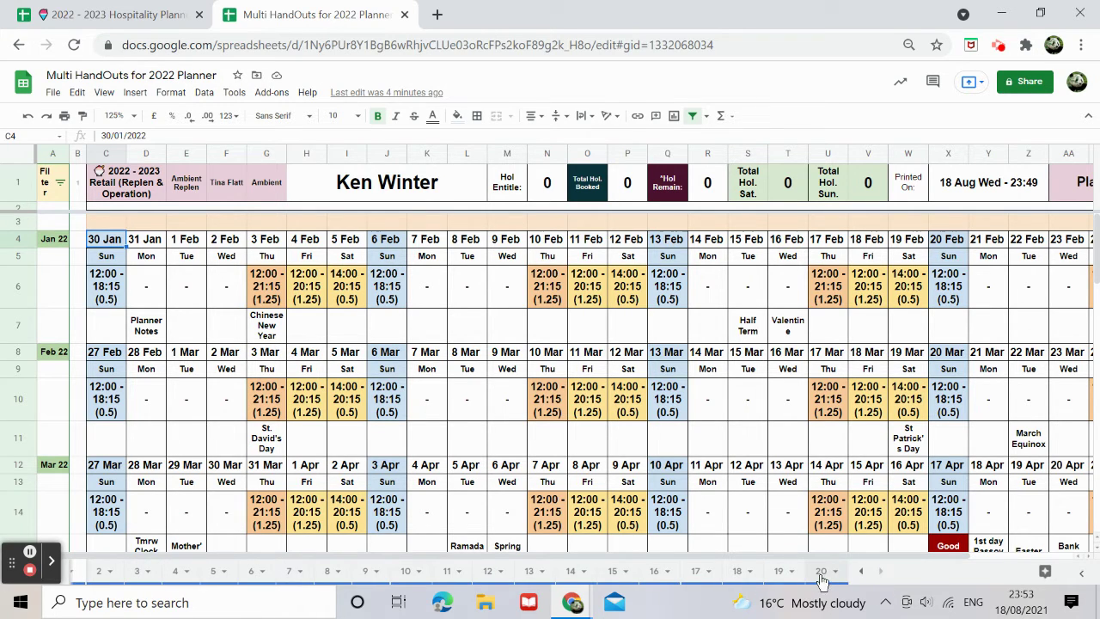
click(821, 576)
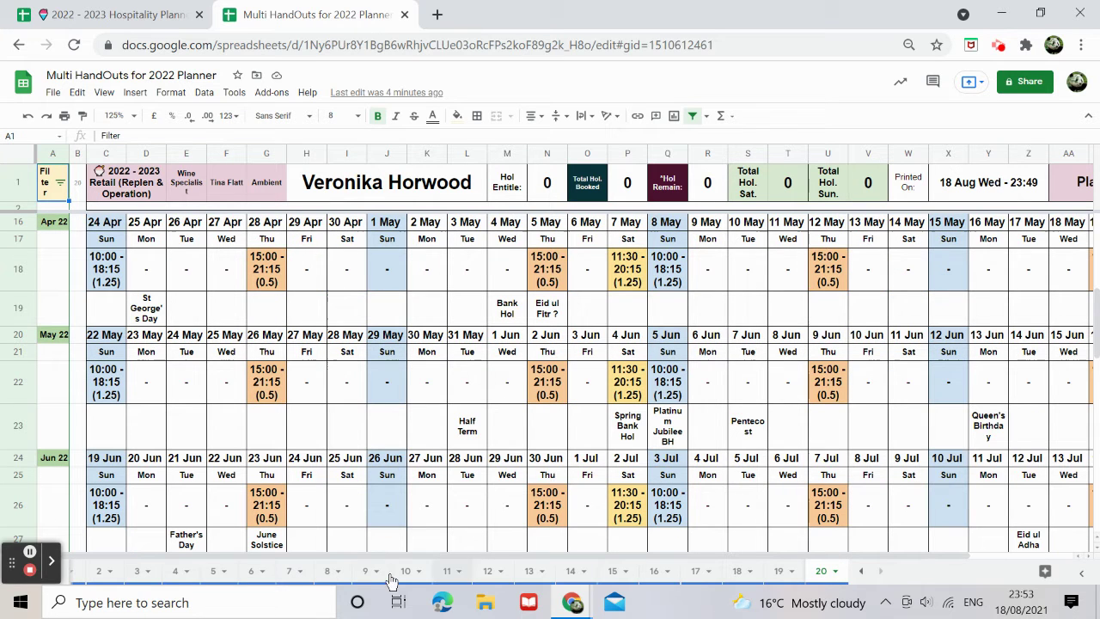
click(865, 573)
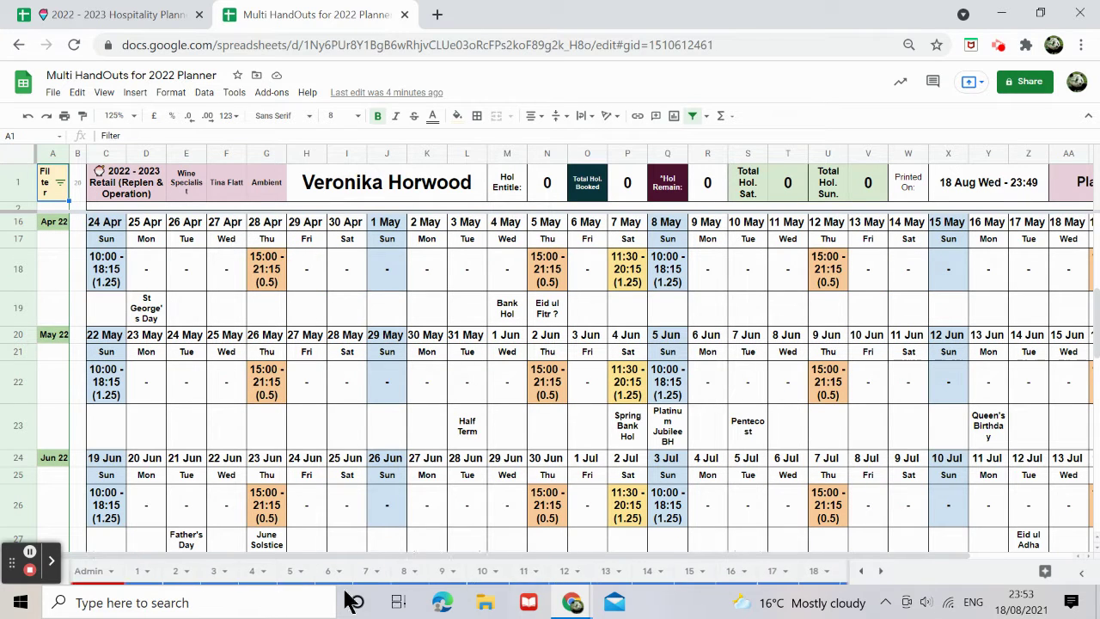
click(96, 572)
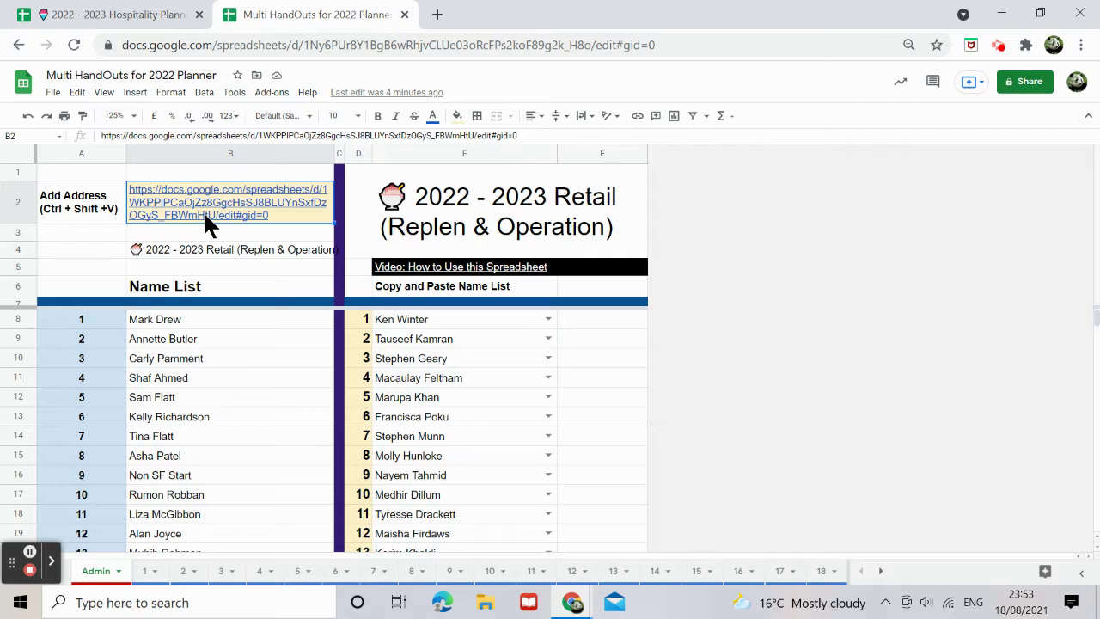
mouse_move(228, 203)
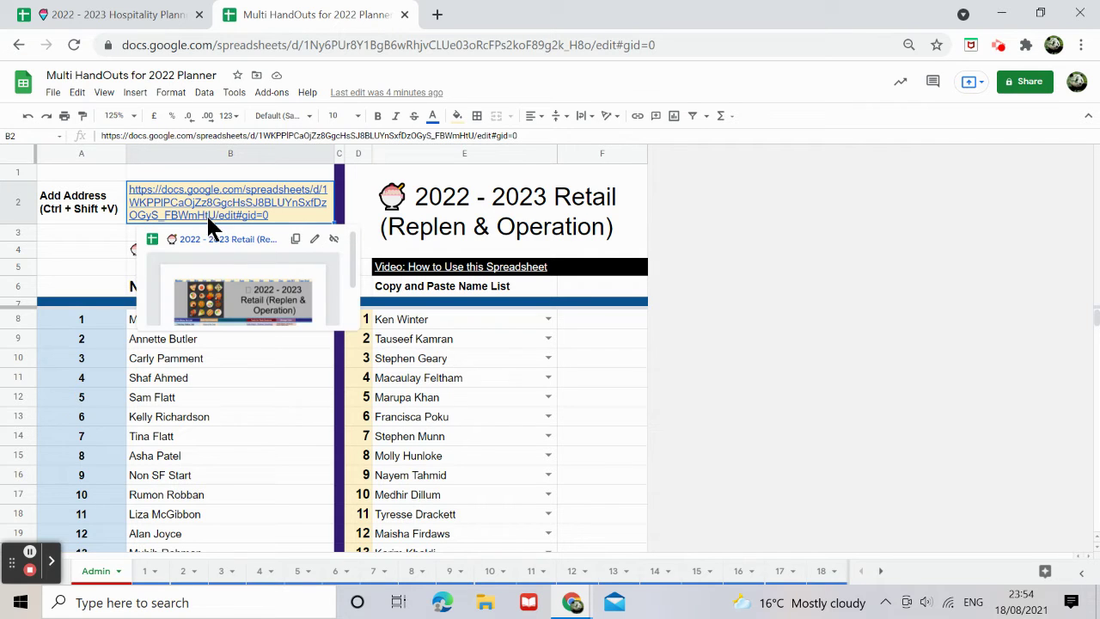
click(617, 347)
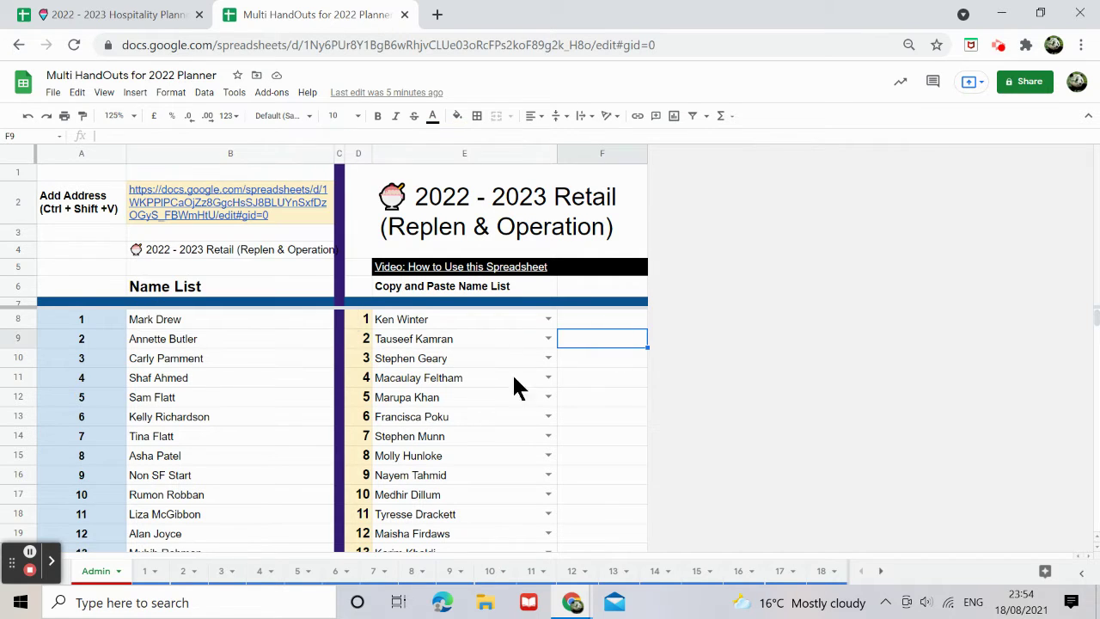
scroll(212, 337, down, 1)
scroll(211, 343, down, 5)
scroll(212, 386, down, 2)
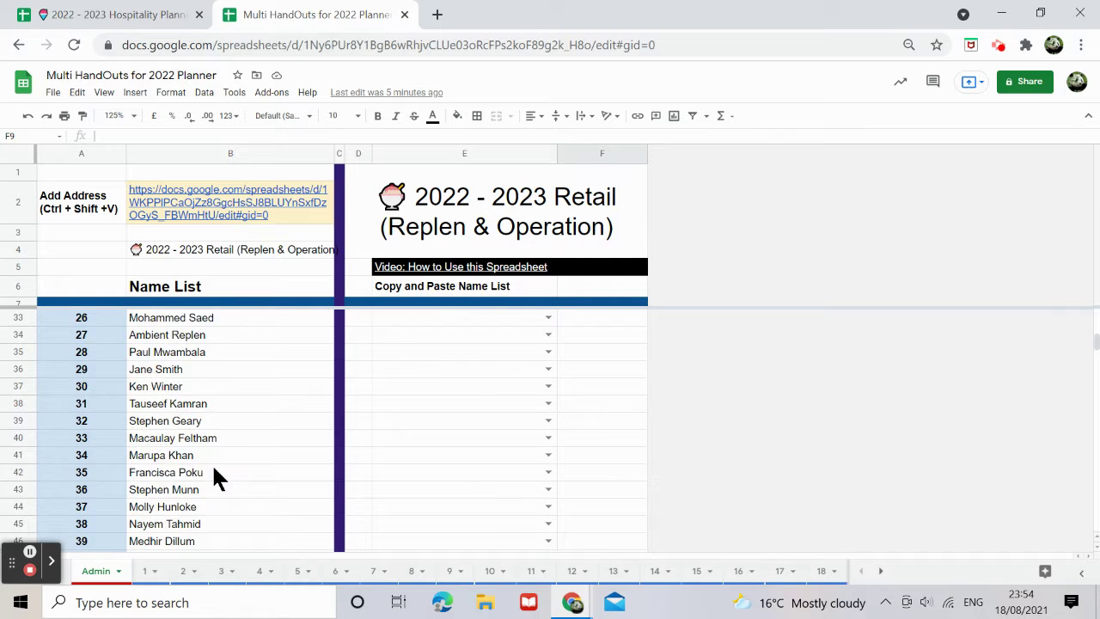
scroll(214, 481, down, 4)
scroll(214, 507, down, 4)
scroll(215, 518, down, 1)
scroll(215, 510, up, 6)
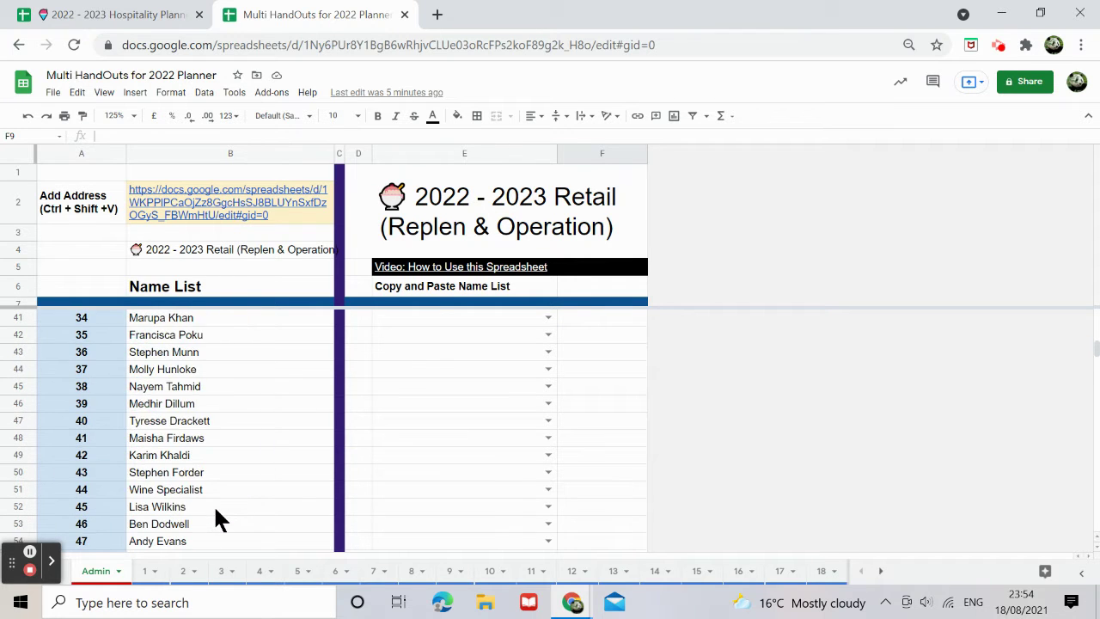
scroll(213, 506, up, 6)
scroll(213, 494, up, 4)
scroll(212, 447, up, 1)
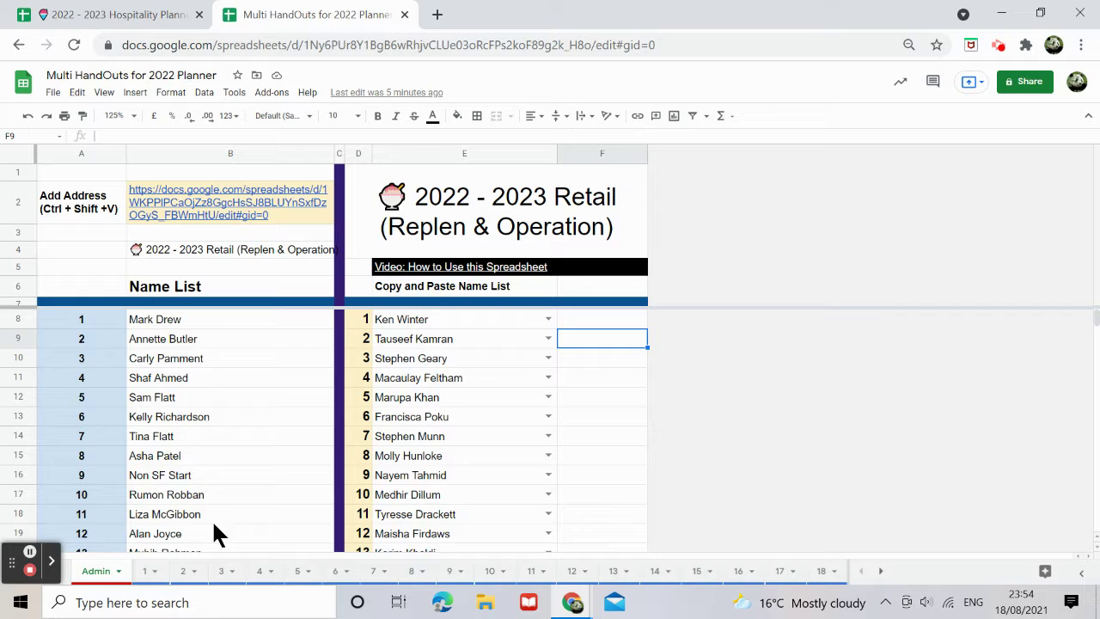
scroll(232, 481, down, 1)
scroll(266, 464, down, 2)
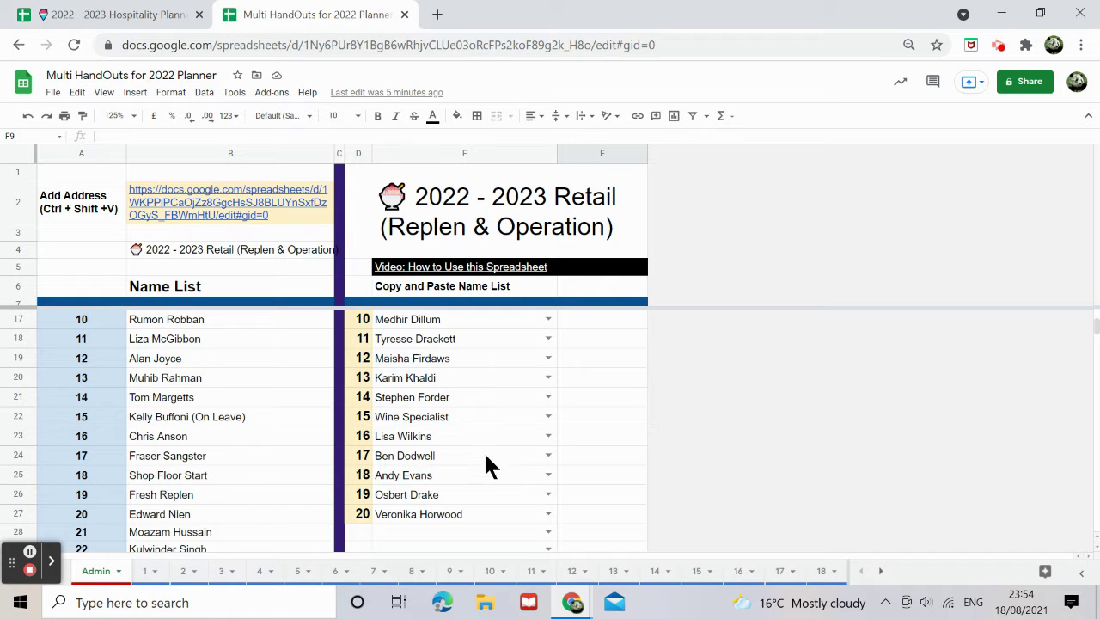
scroll(447, 447, up, 3)
scroll(162, 455, down, 2)
scroll(165, 451, down, 4)
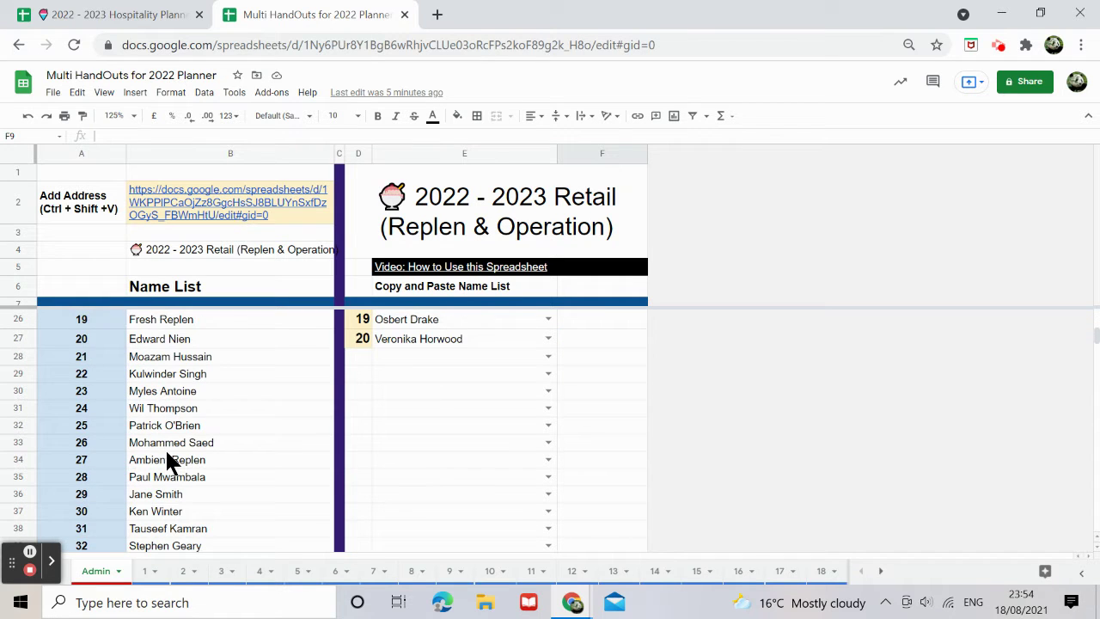
scroll(172, 464, down, 5)
scroll(177, 466, down, 1)
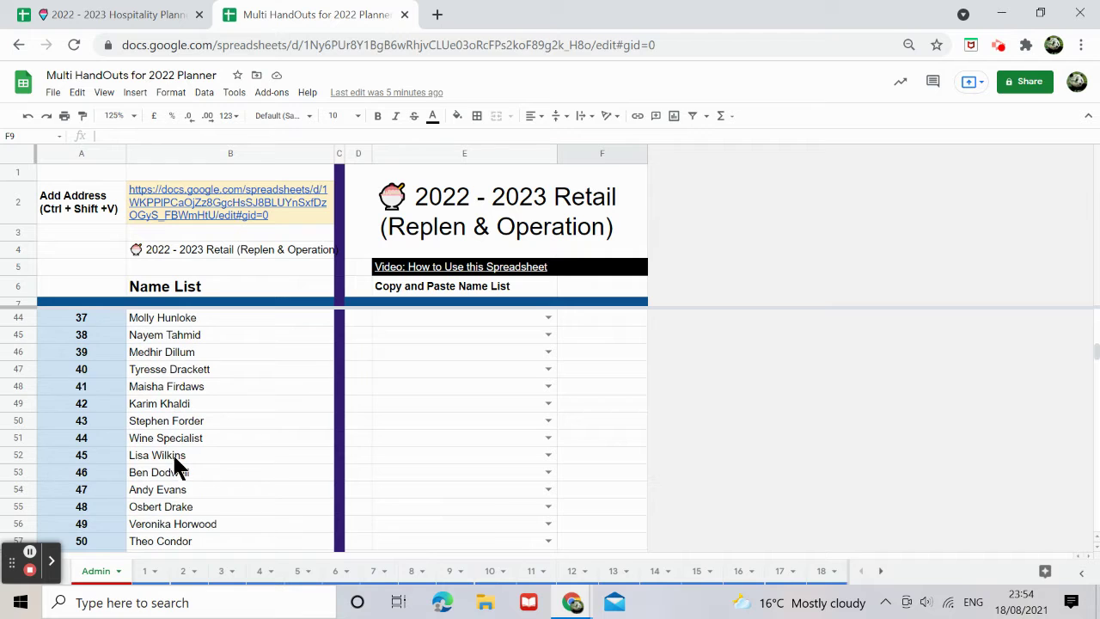
click(171, 367)
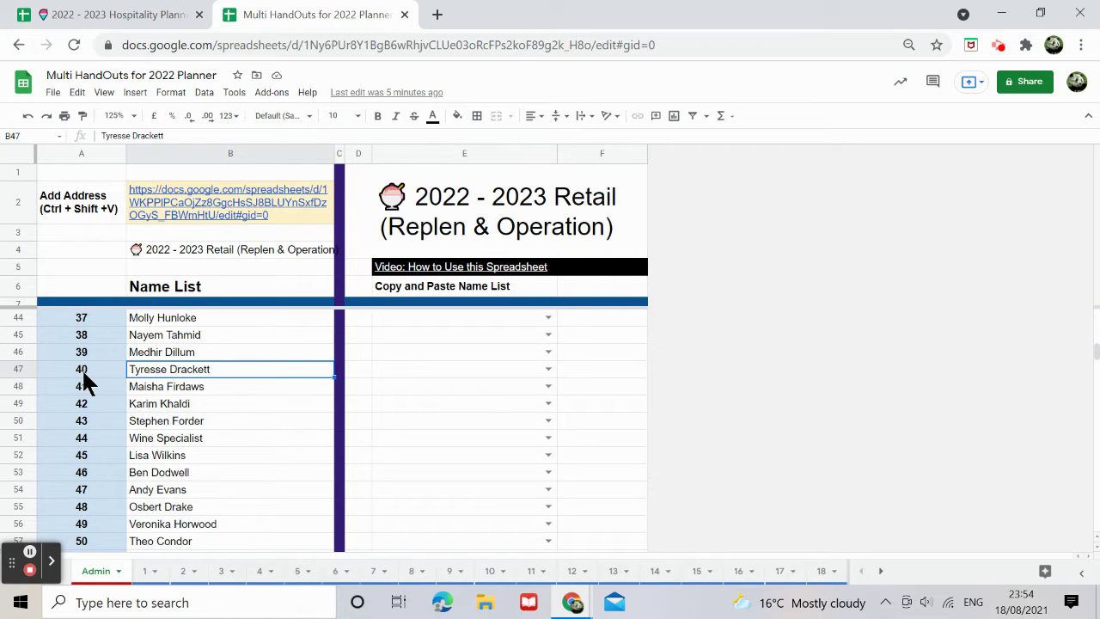
mouse_move(166, 371)
mouse_down()
mouse_move(165, 457)
mouse_move(179, 447)
mouse_up()
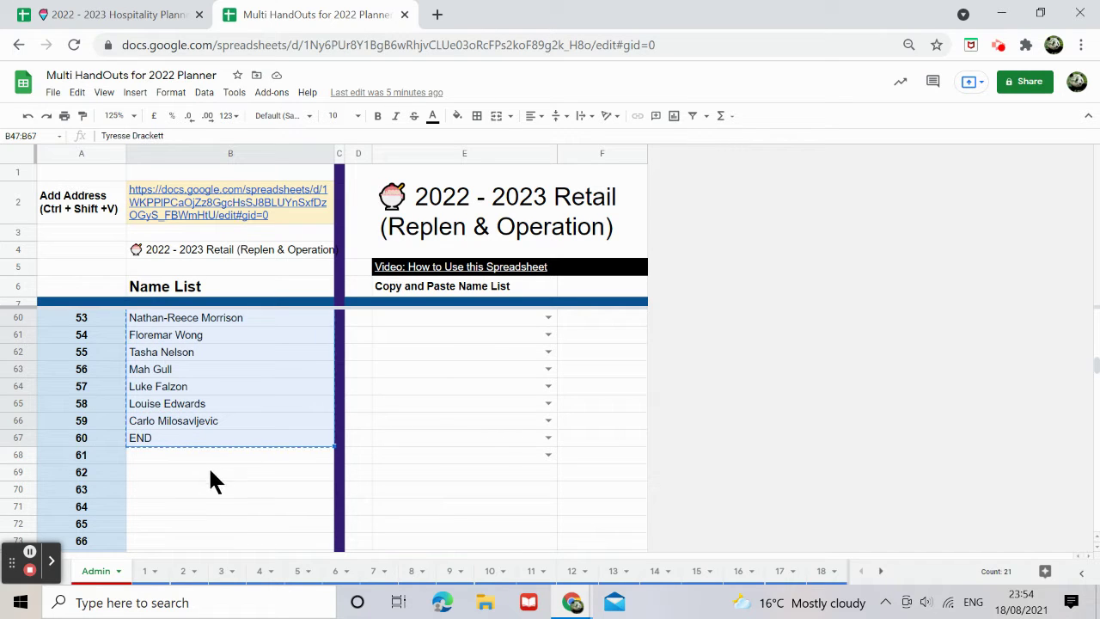
Step: Paste the copied names into the Copy and Paste Name List starting at E8
scroll(210, 481, up, 7)
scroll(209, 481, up, 5)
scroll(207, 474, down, 5)
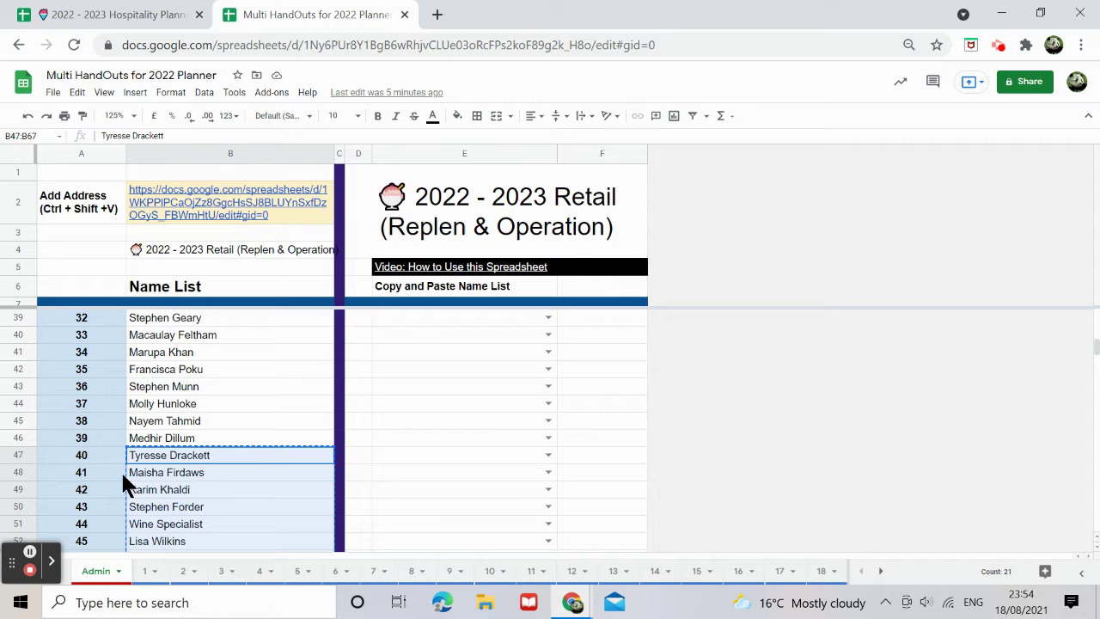
scroll(160, 477, up, 6)
scroll(157, 465, up, 4)
scroll(157, 465, up, 1)
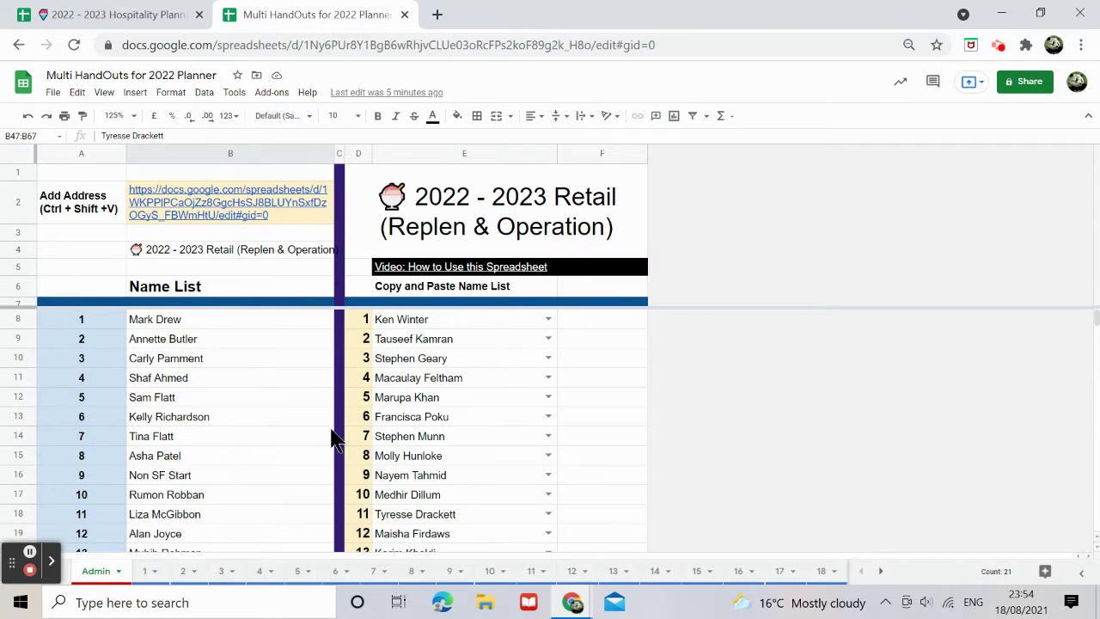
click(432, 323)
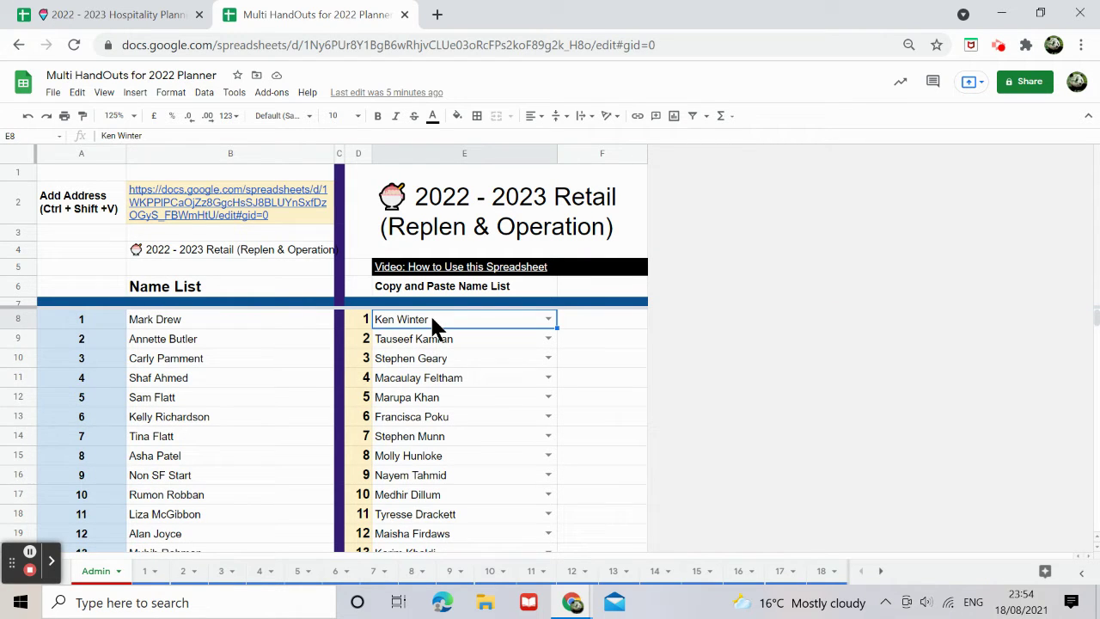
key(ctrl+shift+v)
Step: Delete the leftover END entry from column E of the name list
scroll(463, 388, down, 5)
scroll(436, 396, down, 2)
scroll(434, 407, up, 2)
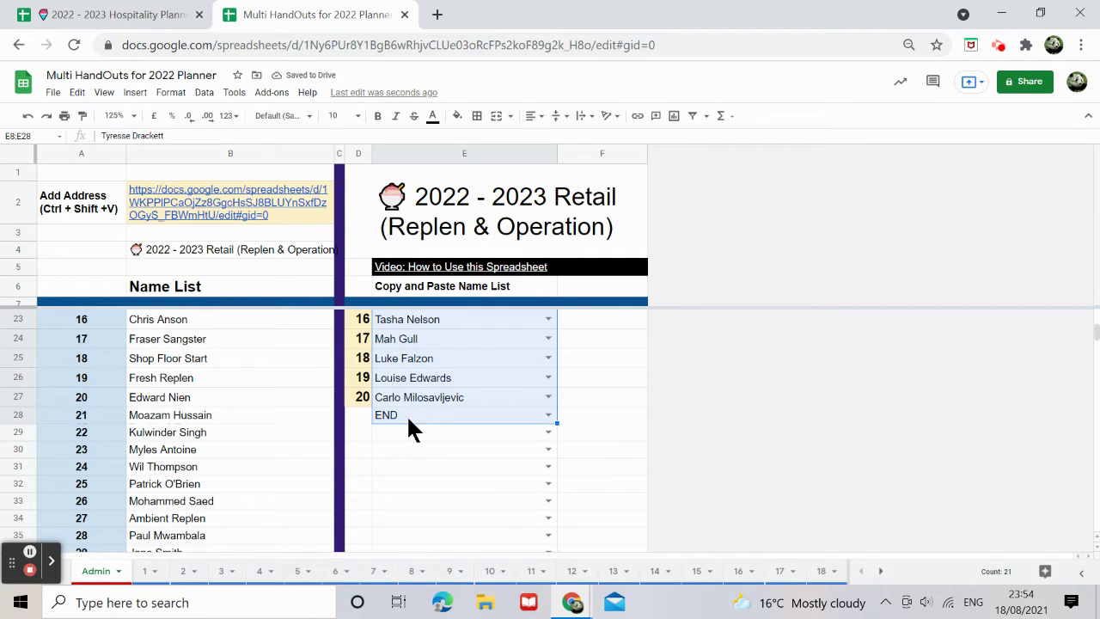
click(411, 416)
key(Delete)
scroll(428, 424, up, 3)
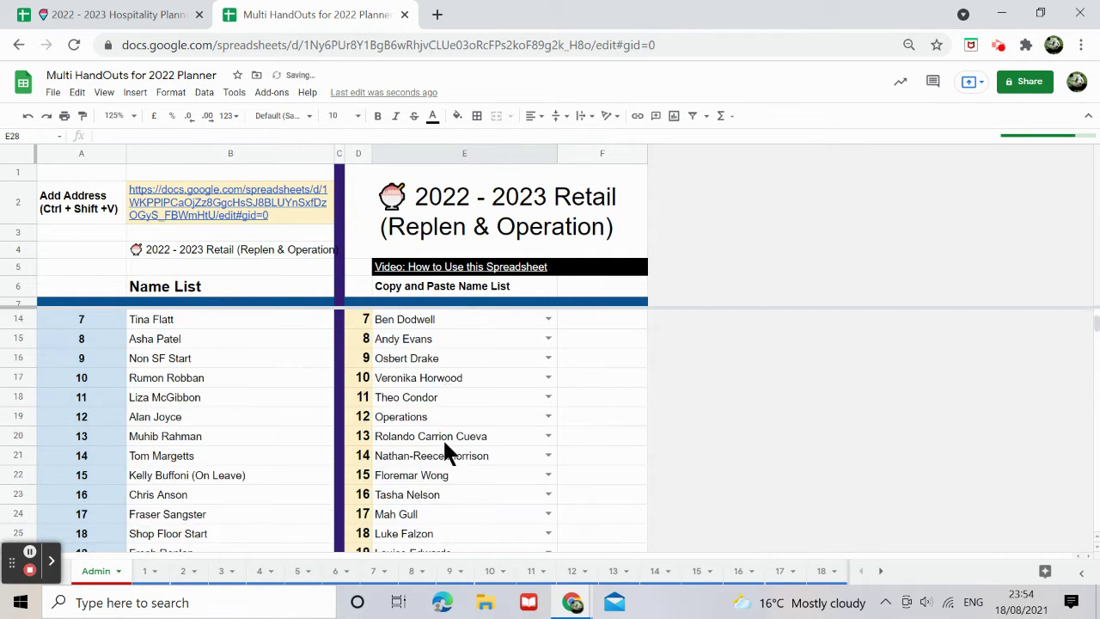
scroll(443, 437, up, 2)
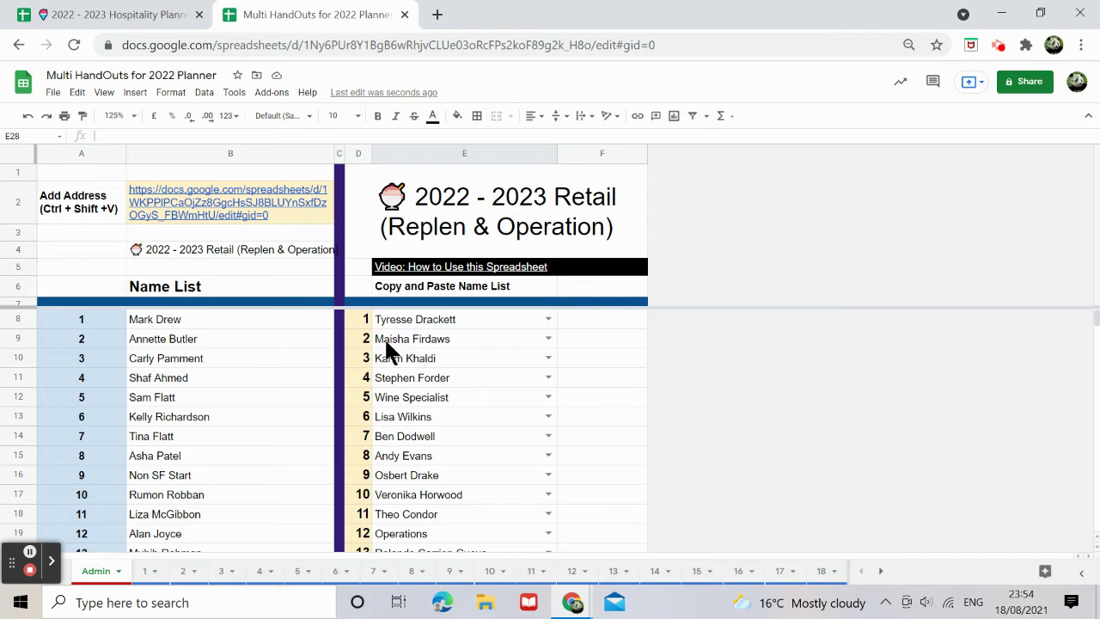
Step: Check sheets 1 and 19 for their new names, then return to the top of Admin
click(149, 579)
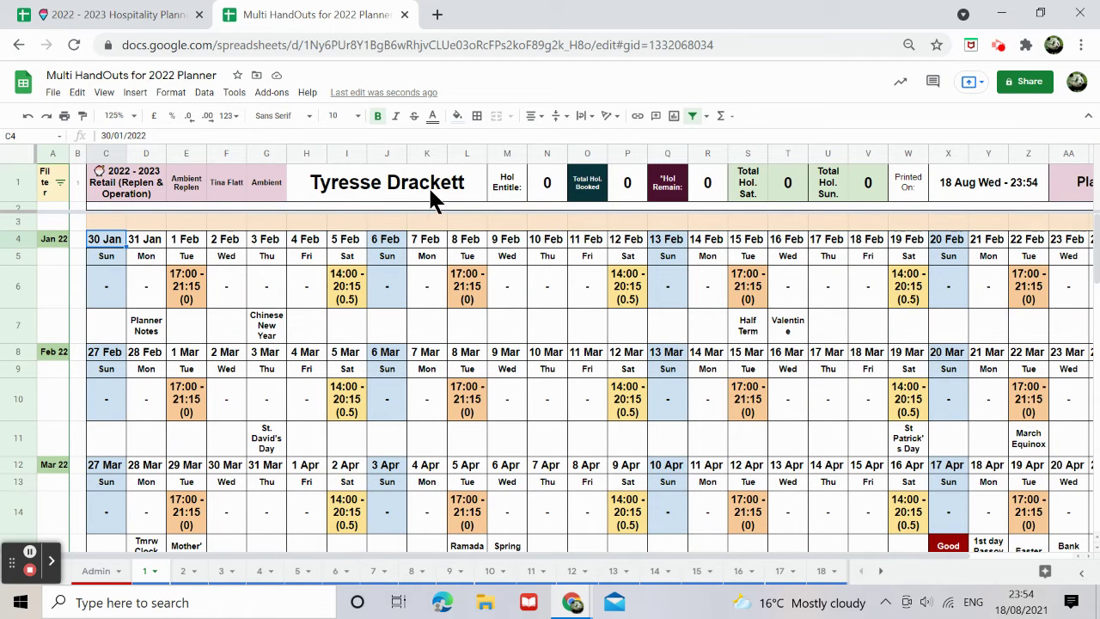
click(98, 570)
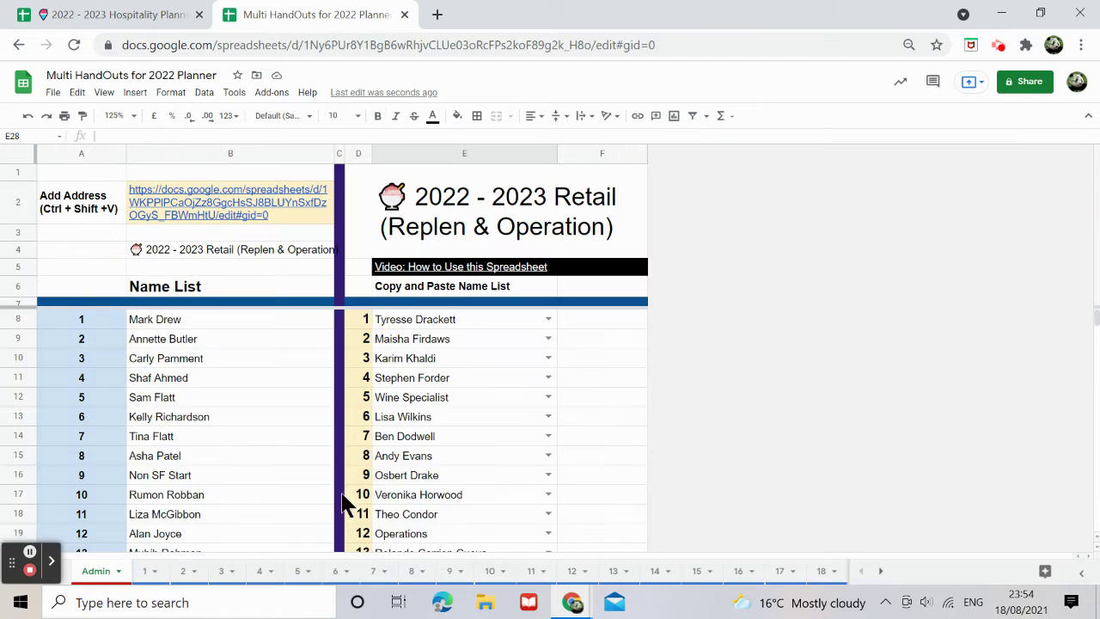
scroll(344, 503, down, 5)
scroll(363, 499, up, 1)
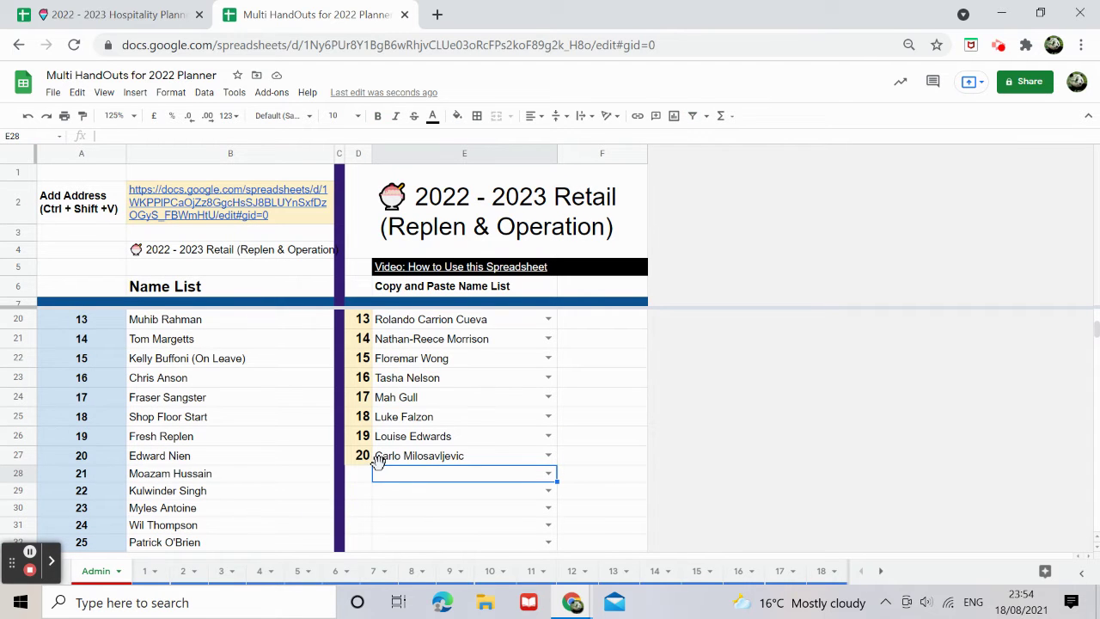
click(880, 571)
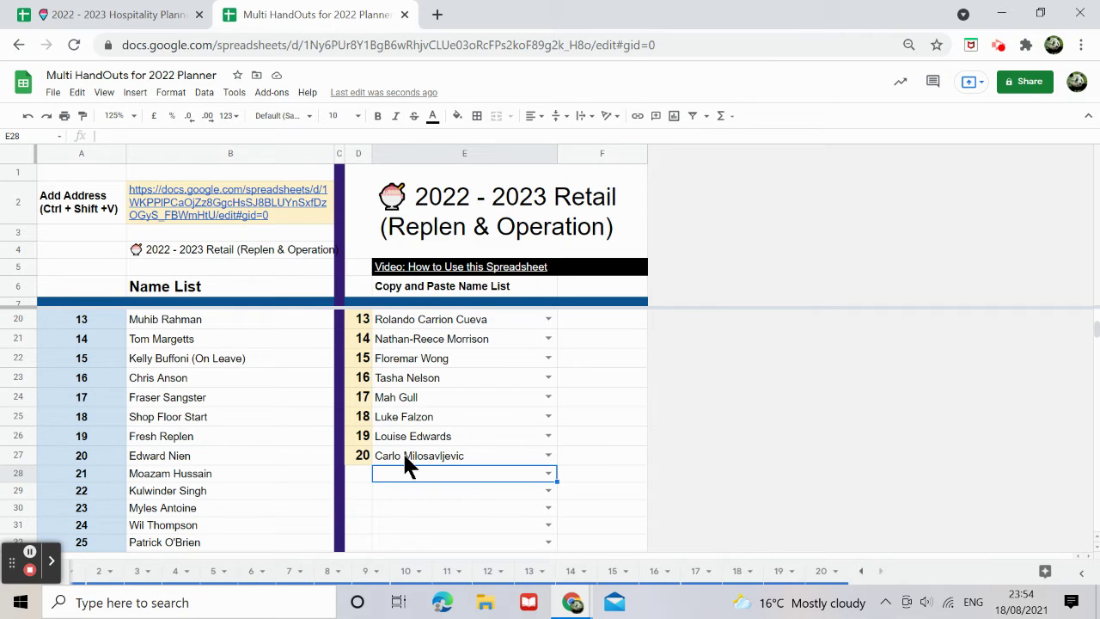
click(781, 574)
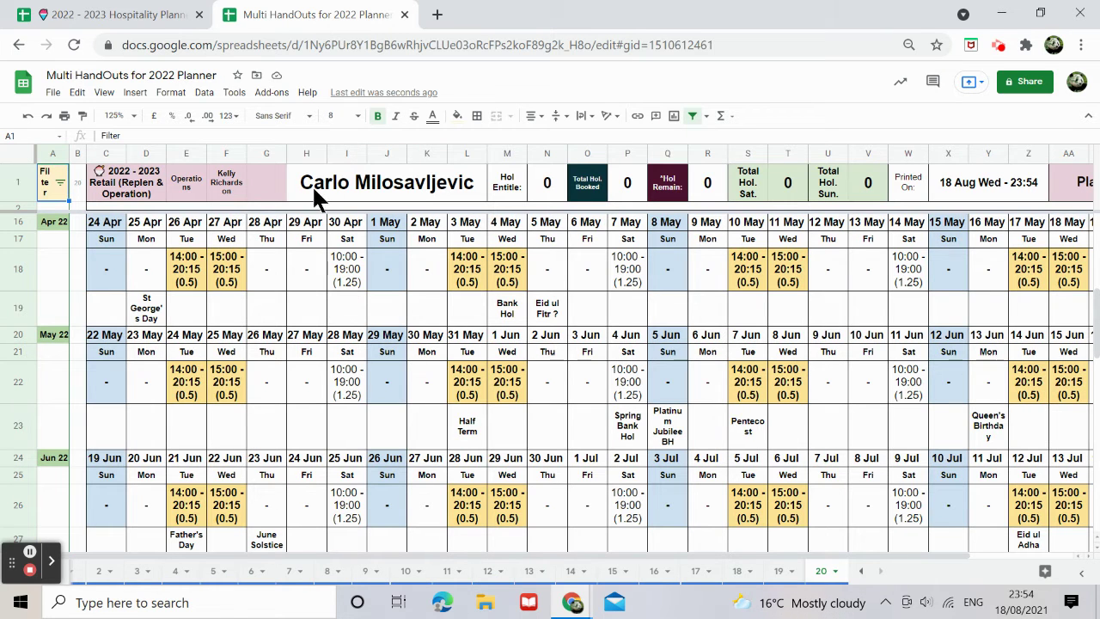
click(860, 571)
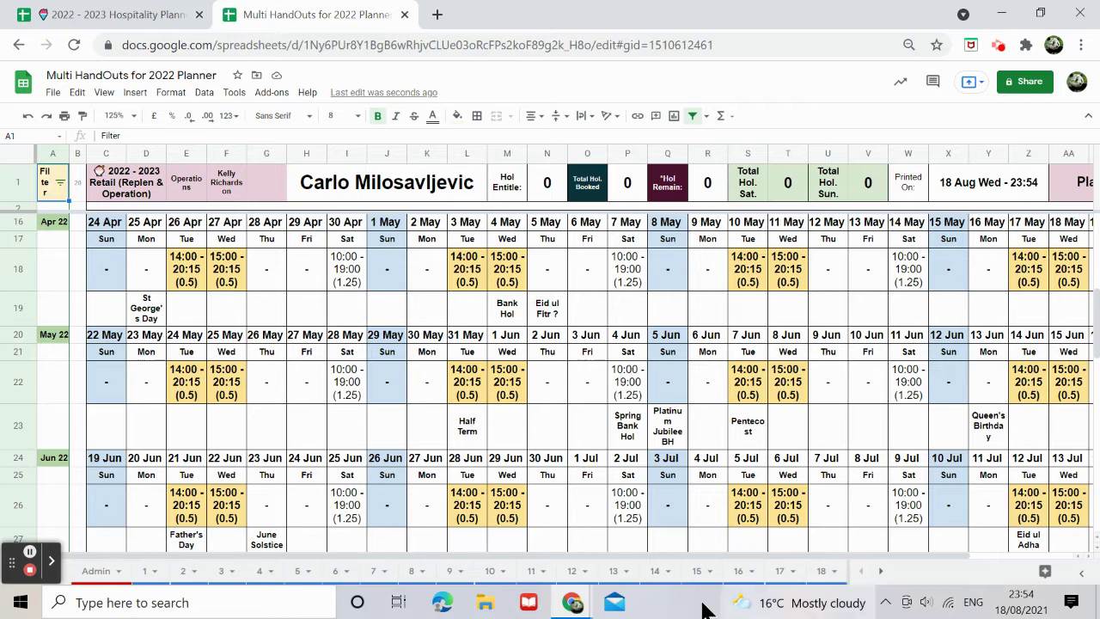
click(98, 571)
scroll(300, 535, up, 1)
scroll(301, 537, up, 3)
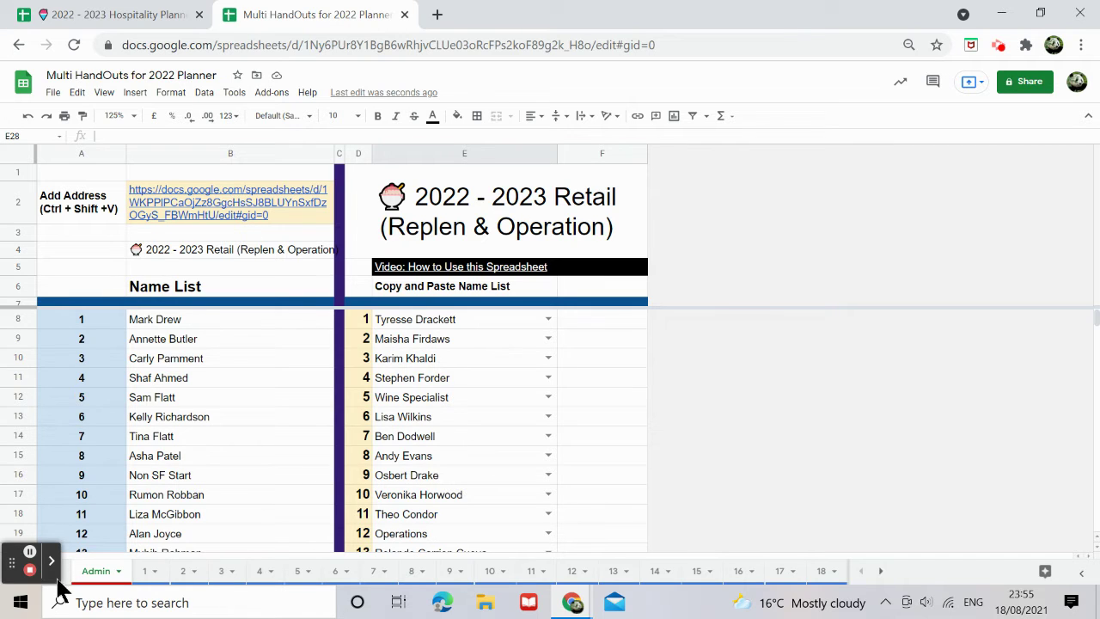
Step: Hide the Admin sheet
right_click(97, 574)
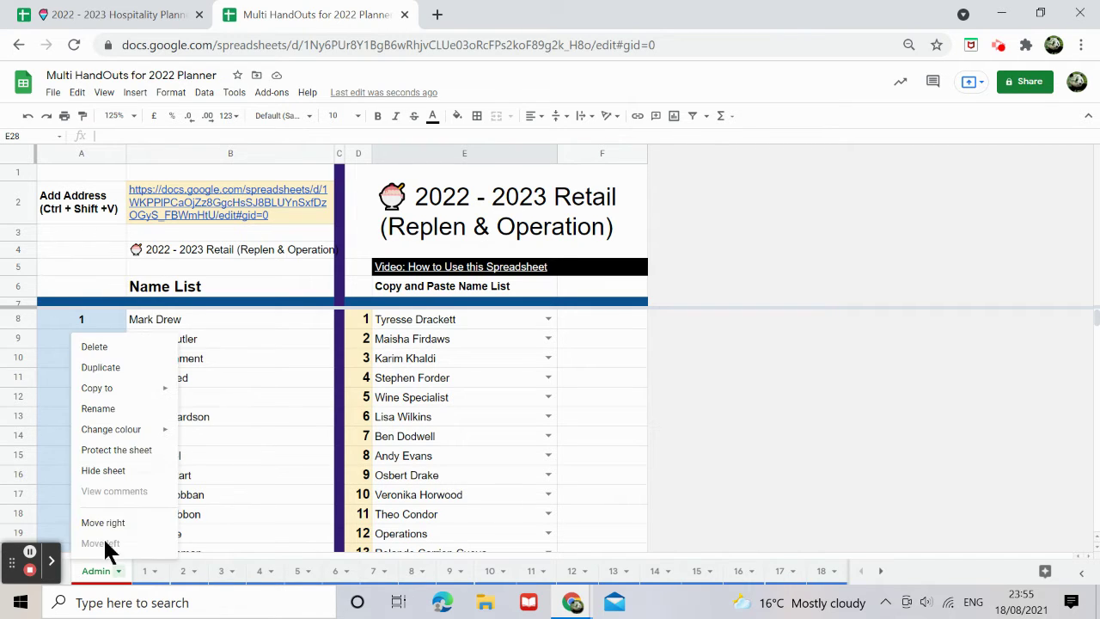
click(104, 470)
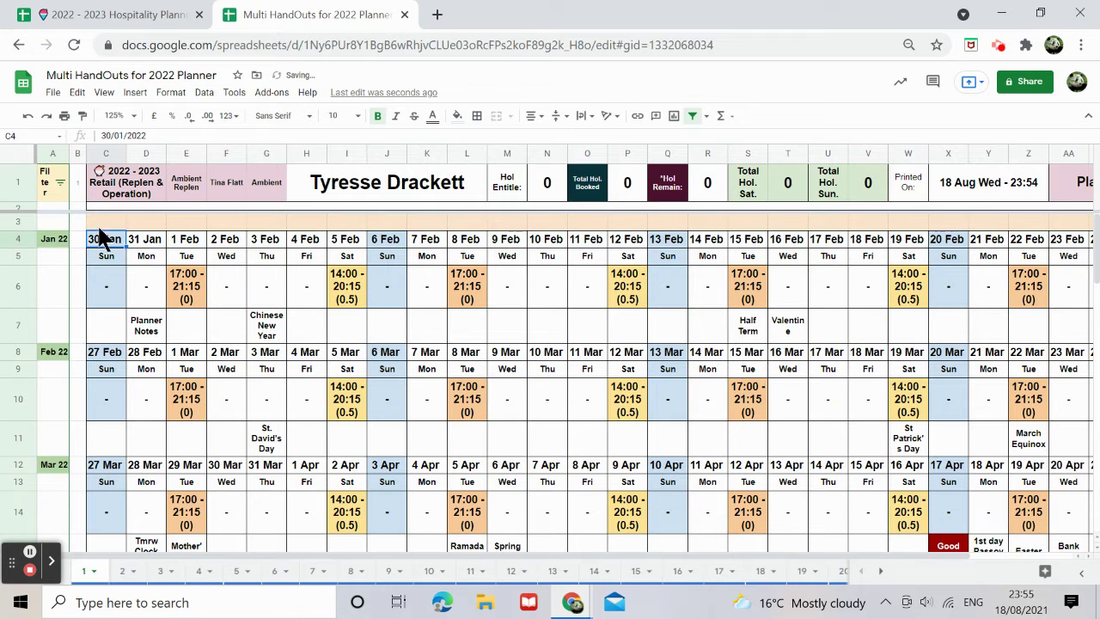
click(66, 116)
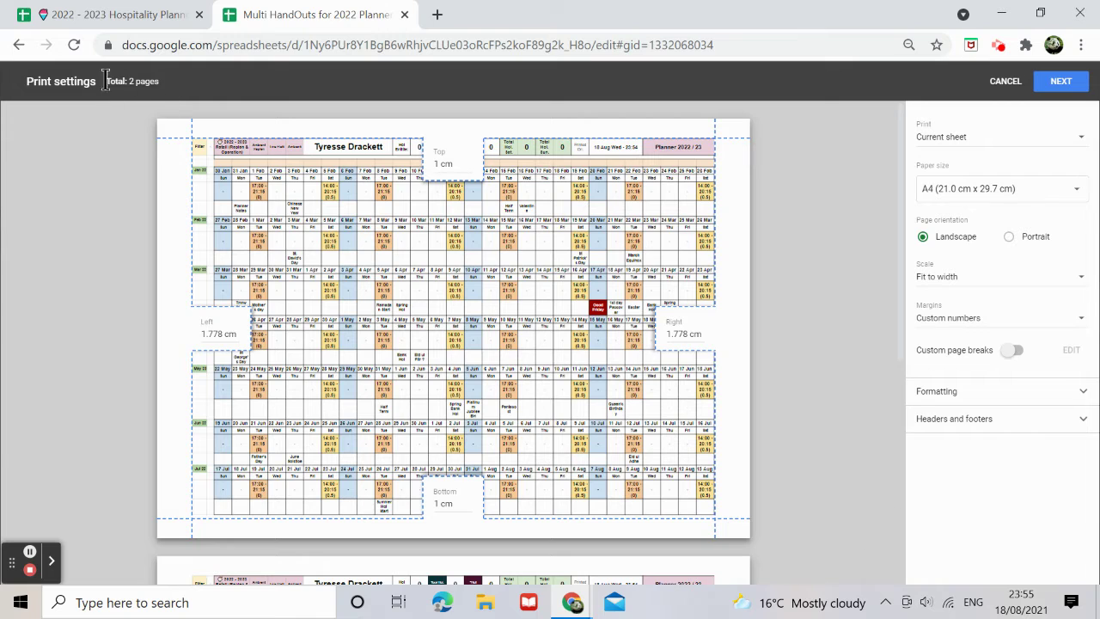
Step: Set printing to the whole workbook, 40 landscape A4 pages fit to width
click(999, 140)
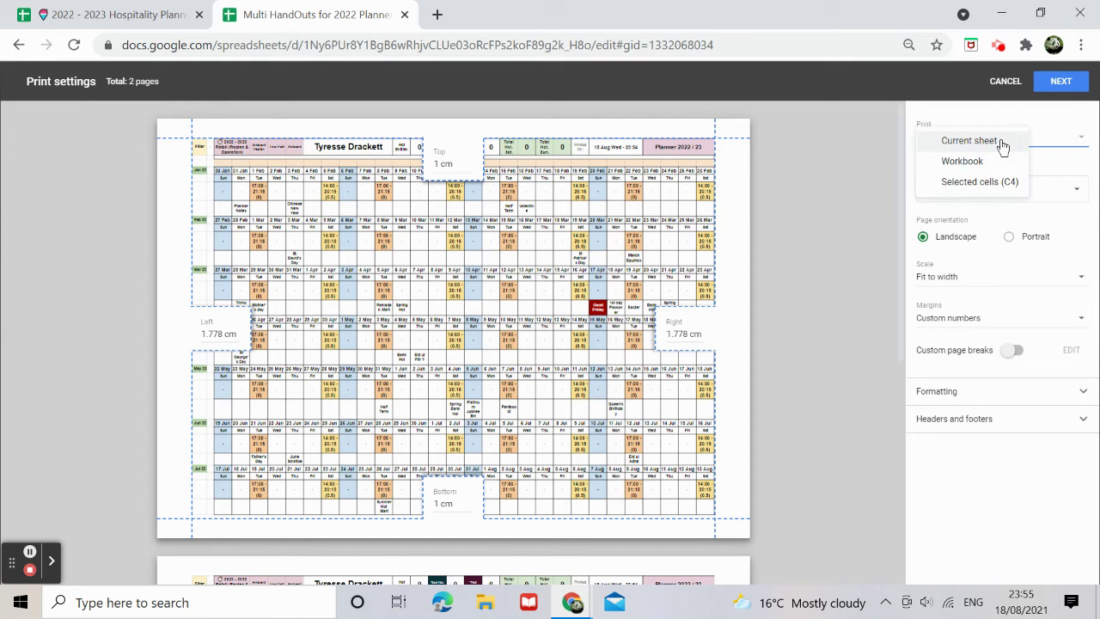
click(960, 164)
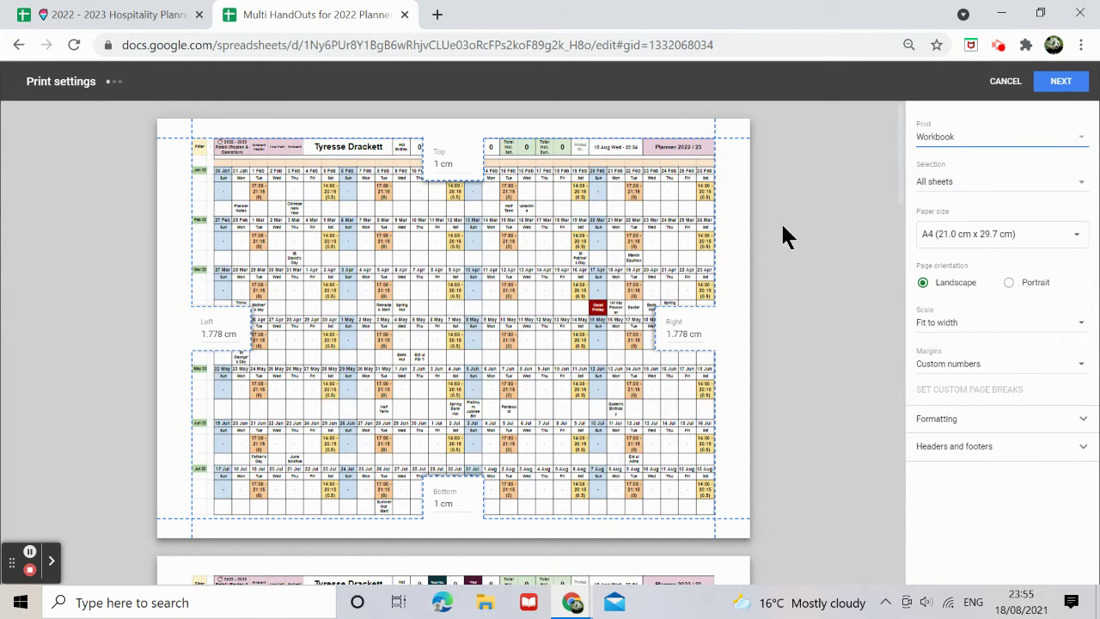
mouse_move(453, 329)
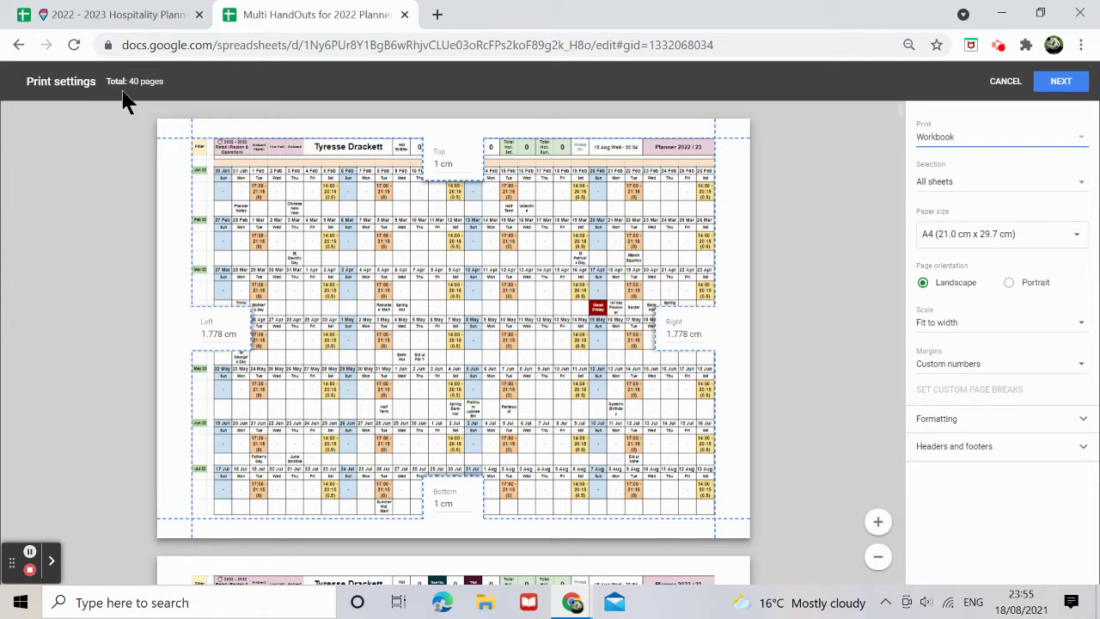
scroll(155, 284, down, 5)
scroll(148, 307, down, 2)
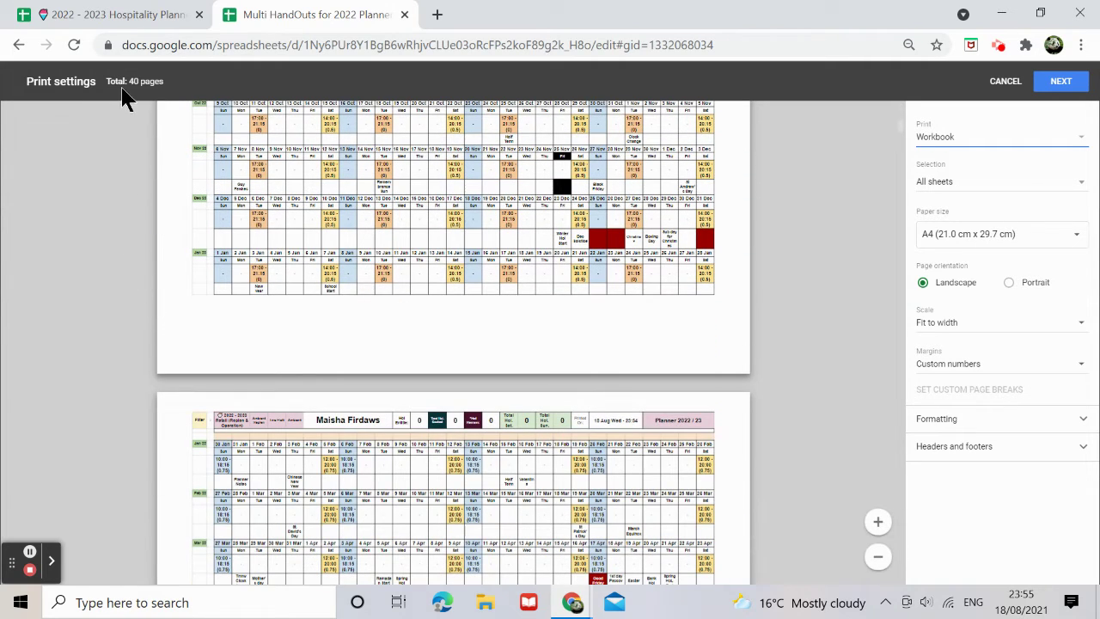
scroll(152, 445, down, 3)
scroll(148, 438, down, 2)
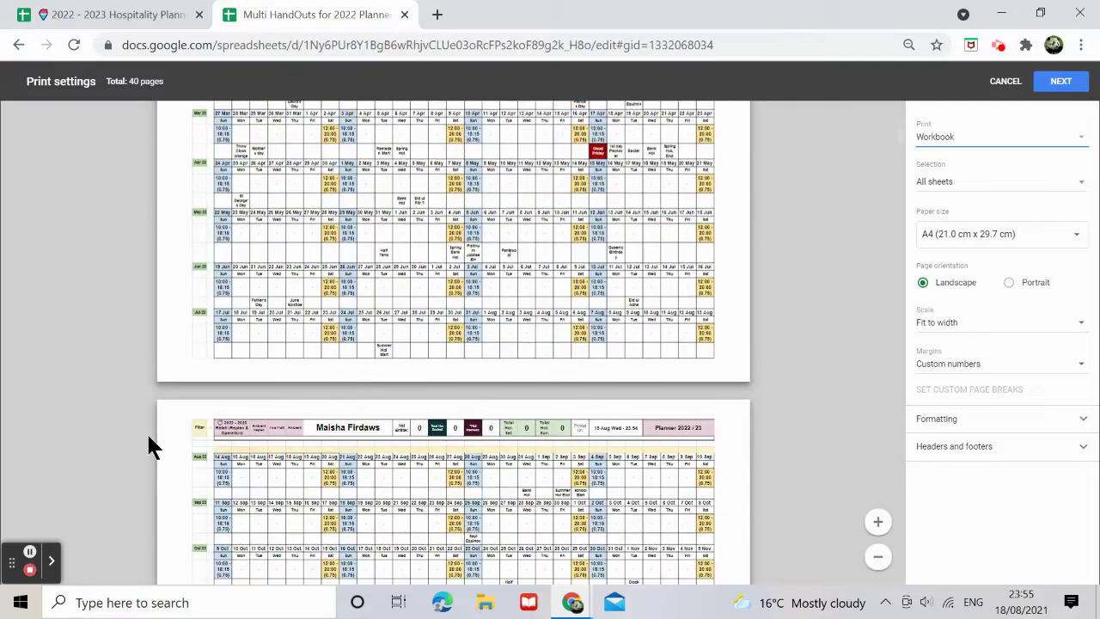
scroll(148, 438, down, 4)
scroll(148, 438, down, 4)
scroll(150, 439, down, 2)
scroll(150, 432, up, 5)
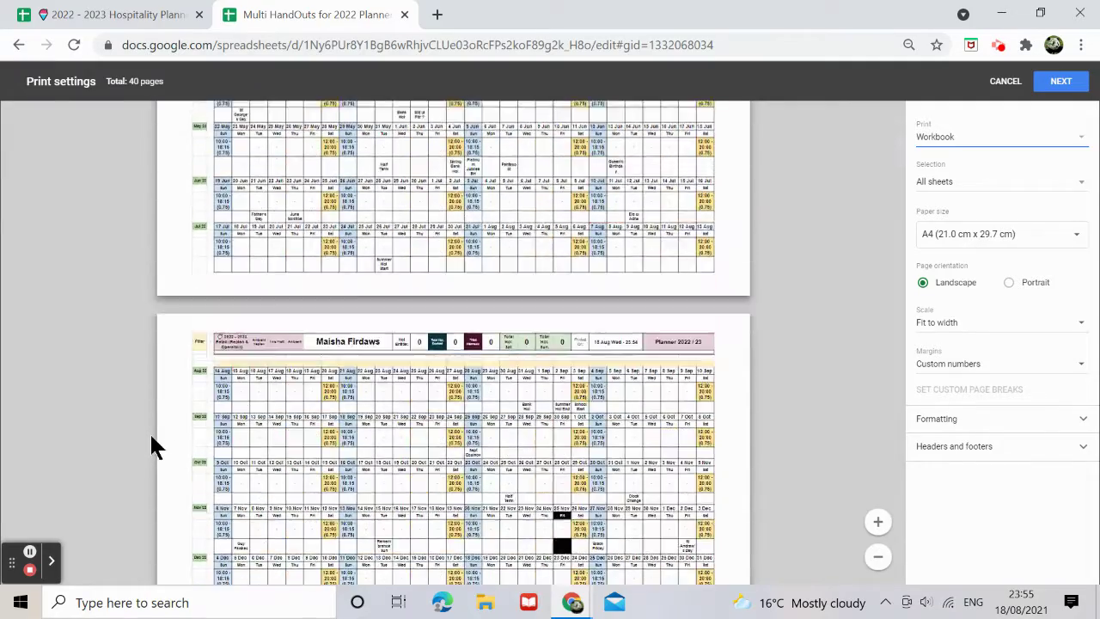
scroll(150, 431, up, 4)
scroll(150, 431, up, 4)
scroll(150, 432, up, 3)
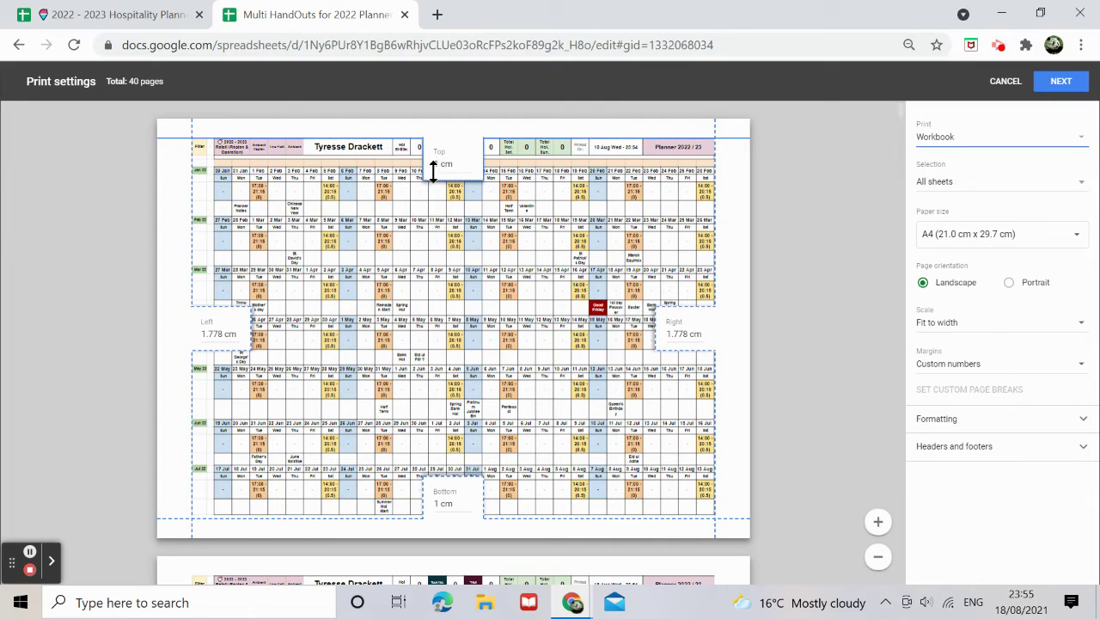
scroll(418, 387, down, 1)
scroll(416, 395, down, 1)
scroll(403, 404, up, 1)
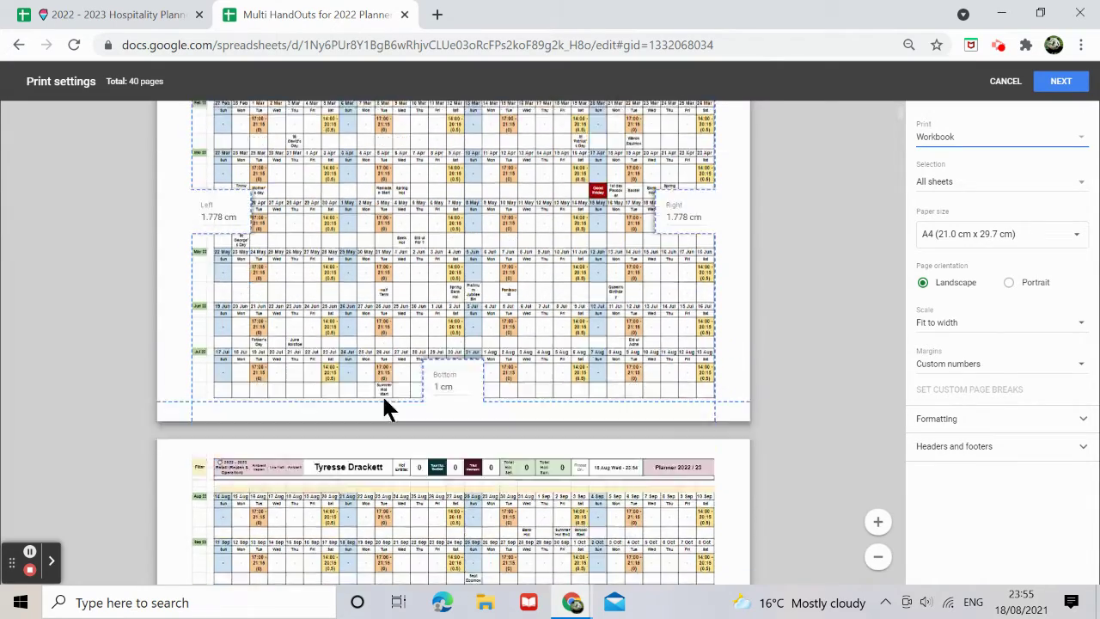
scroll(378, 411, up, 1)
scroll(374, 410, down, 2)
scroll(375, 439, down, 1)
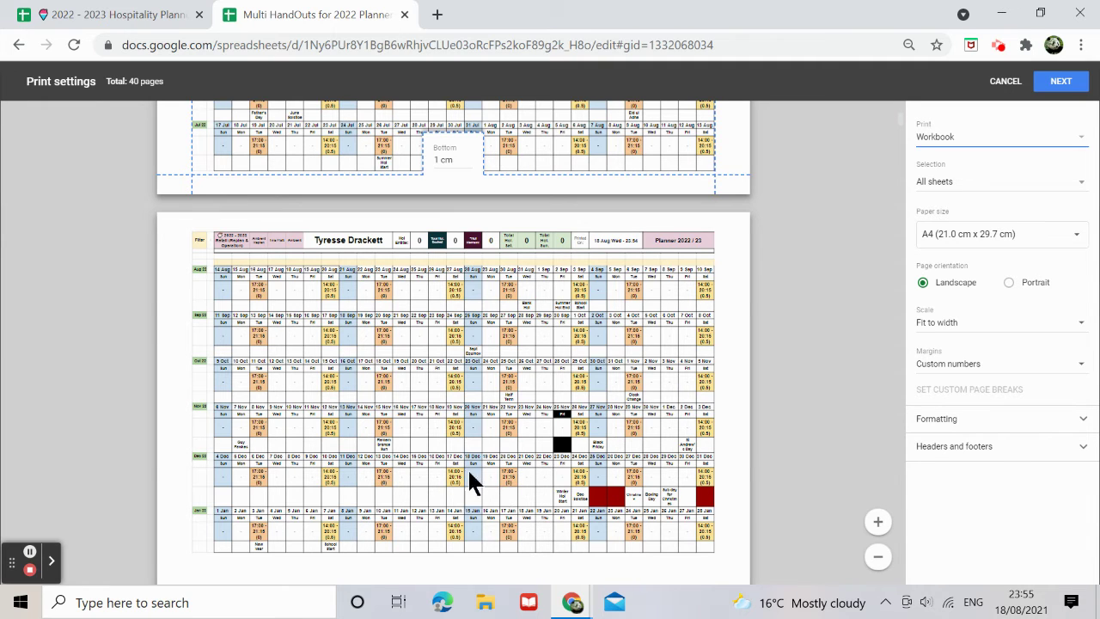
scroll(474, 429, up, 3)
scroll(480, 373, up, 1)
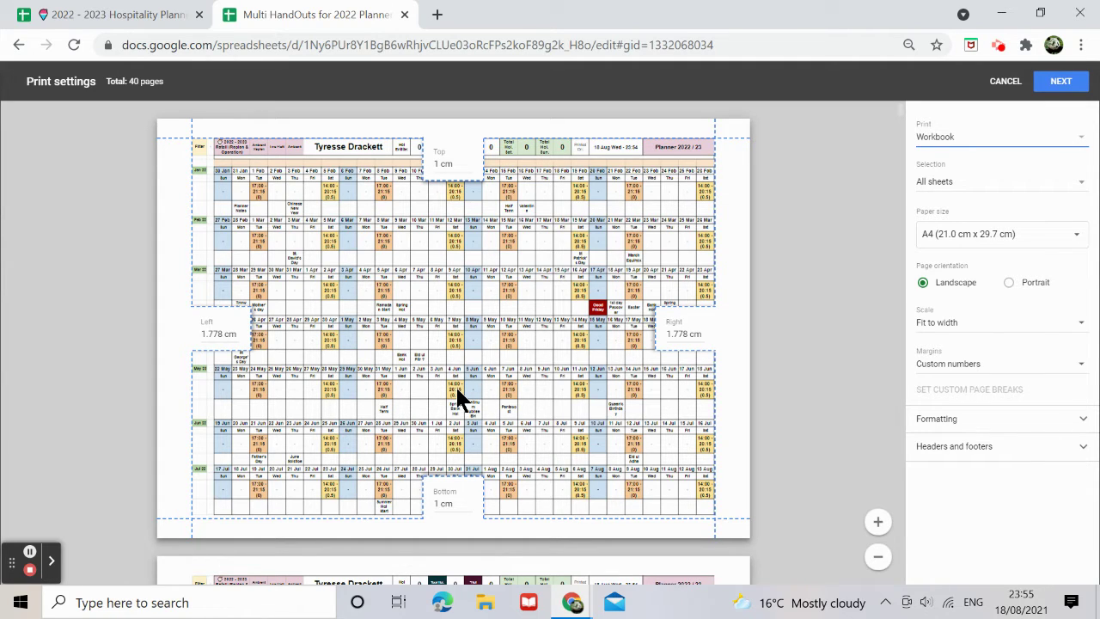
scroll(478, 359, down, 1)
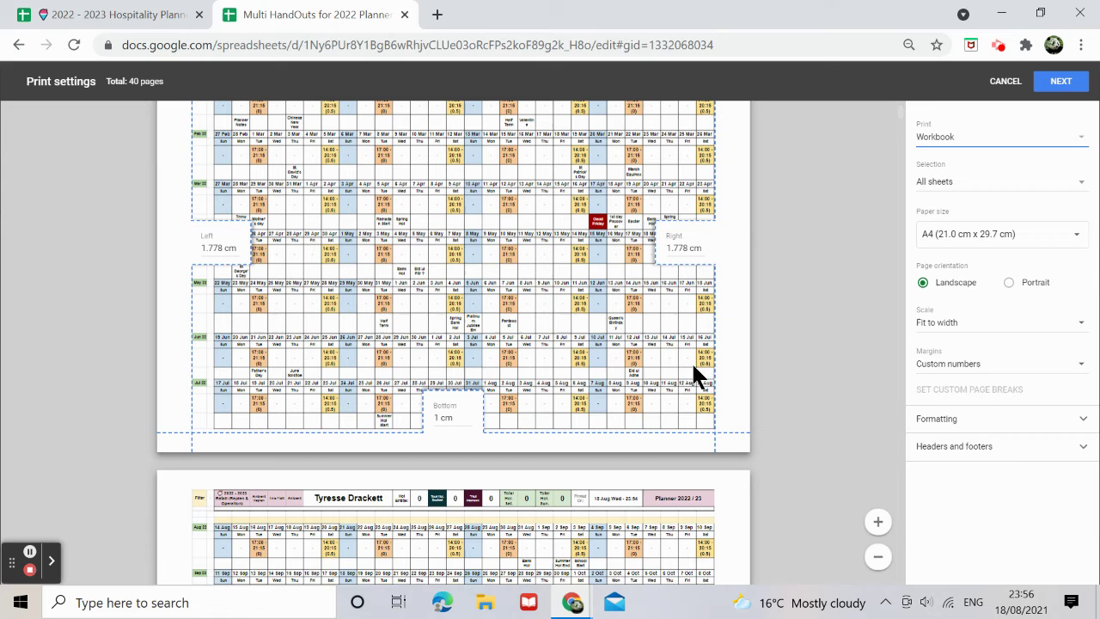
Step: Set the print margins to Custom numbers
click(969, 365)
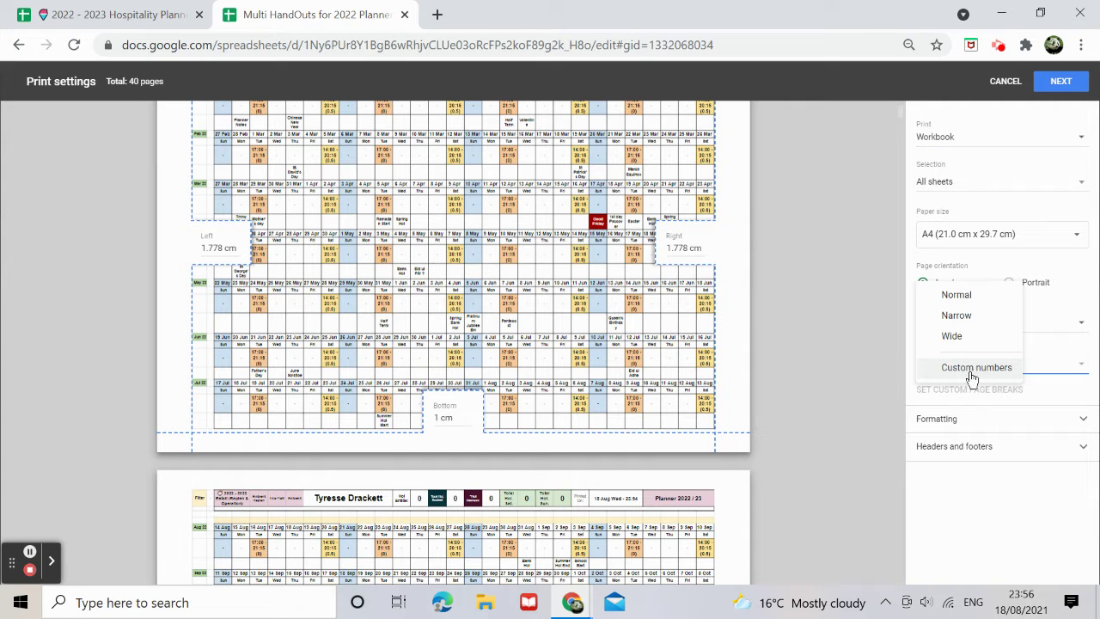
click(971, 369)
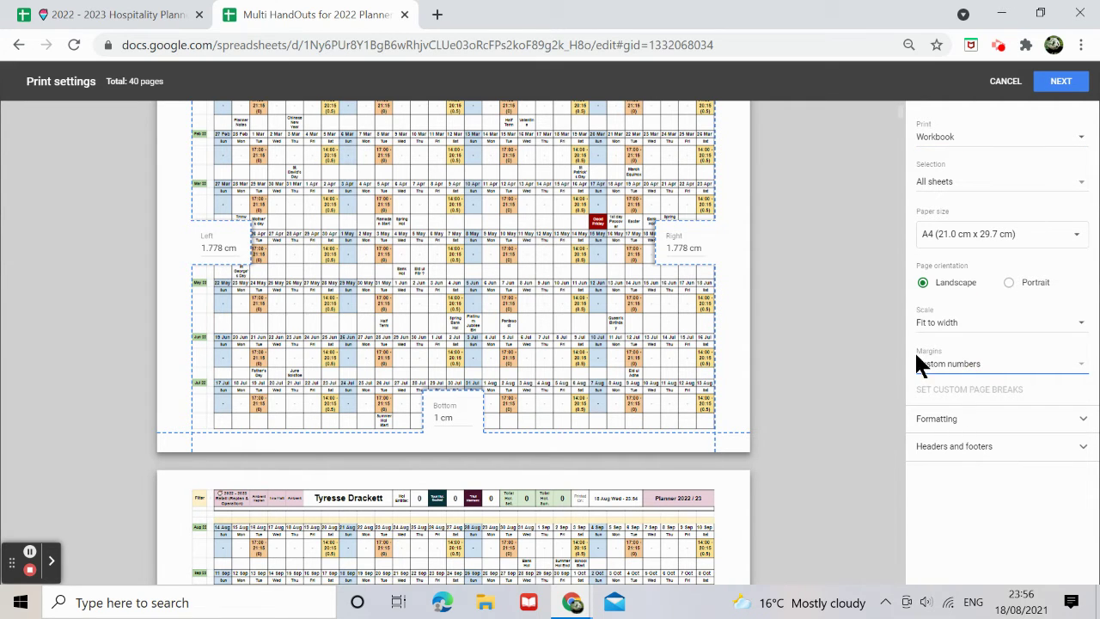
scroll(452, 427, up, 1)
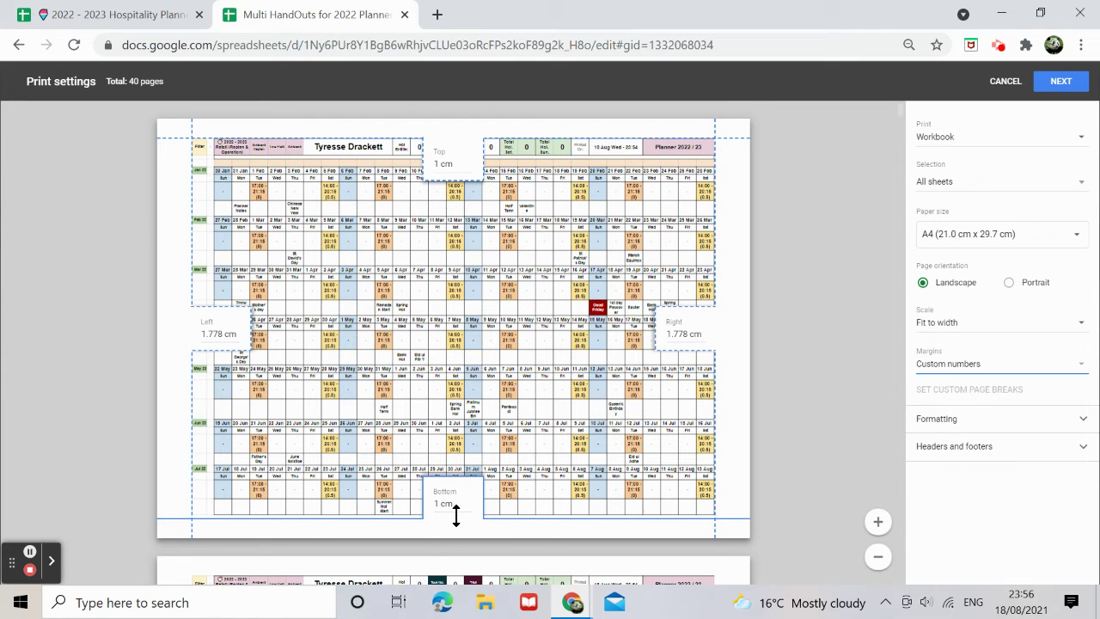
scroll(455, 514, down, 3)
scroll(455, 519, down, 1)
scroll(451, 526, down, 1)
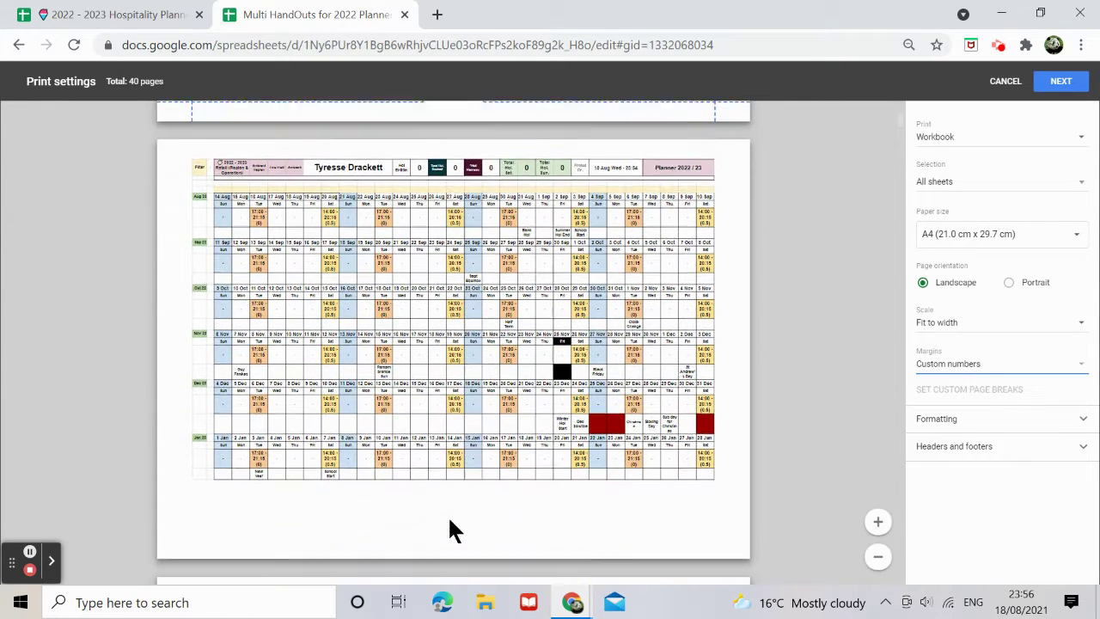
scroll(445, 519, down, 1)
scroll(445, 519, down, 4)
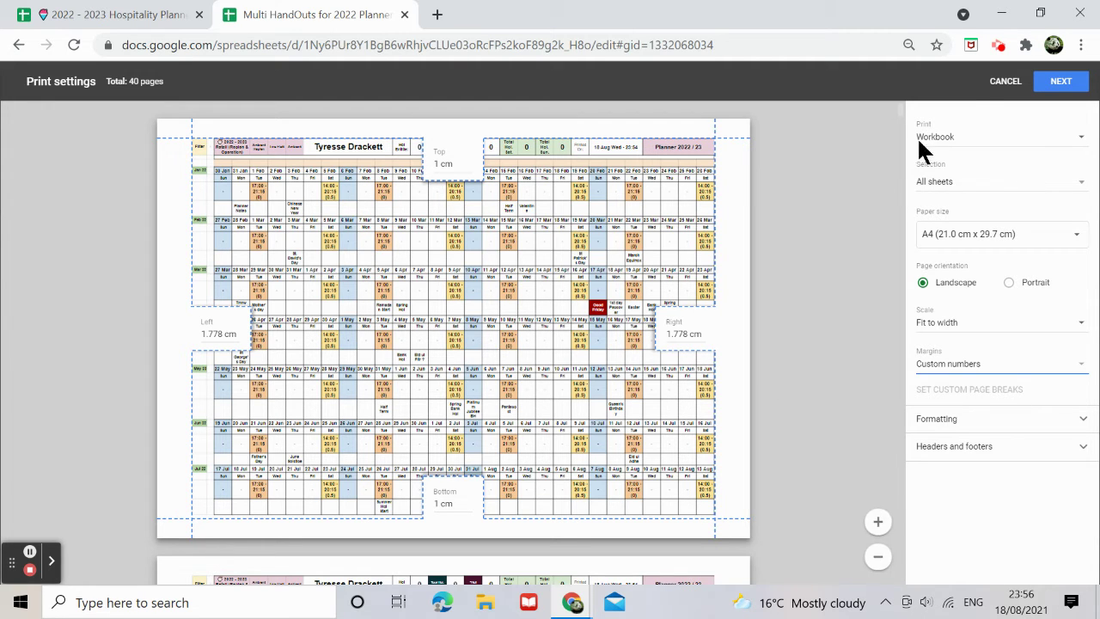
Step: Leave print settings and reopen the hidden Admin sheet via All Sheets
click(1004, 81)
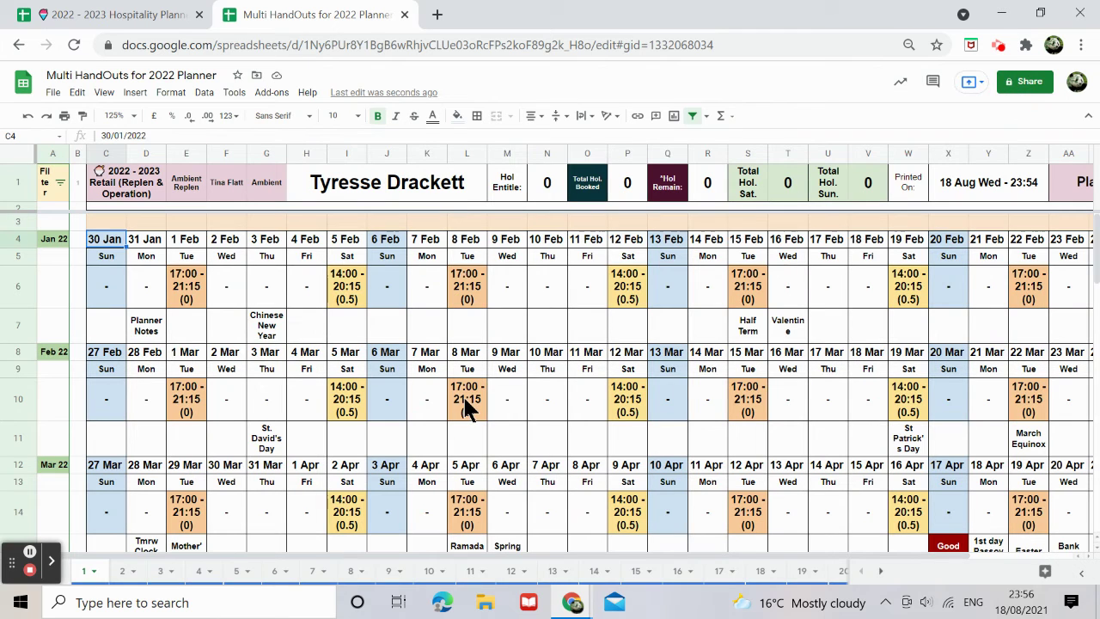
scroll(348, 507, down, 2)
scroll(354, 507, down, 2)
scroll(357, 505, up, 2)
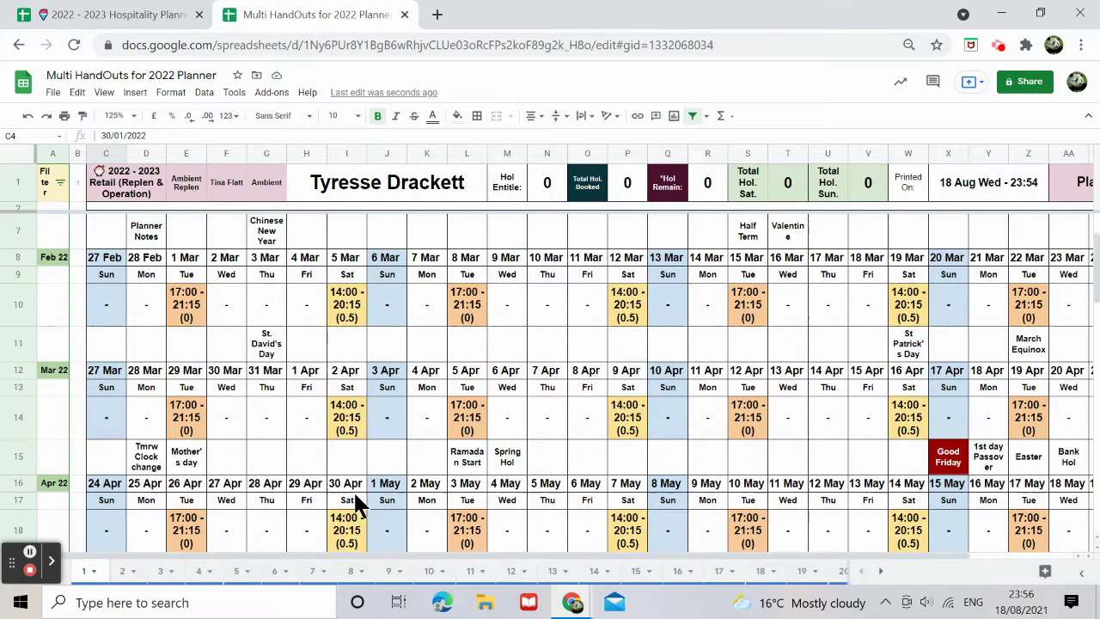
scroll(344, 497, up, 2)
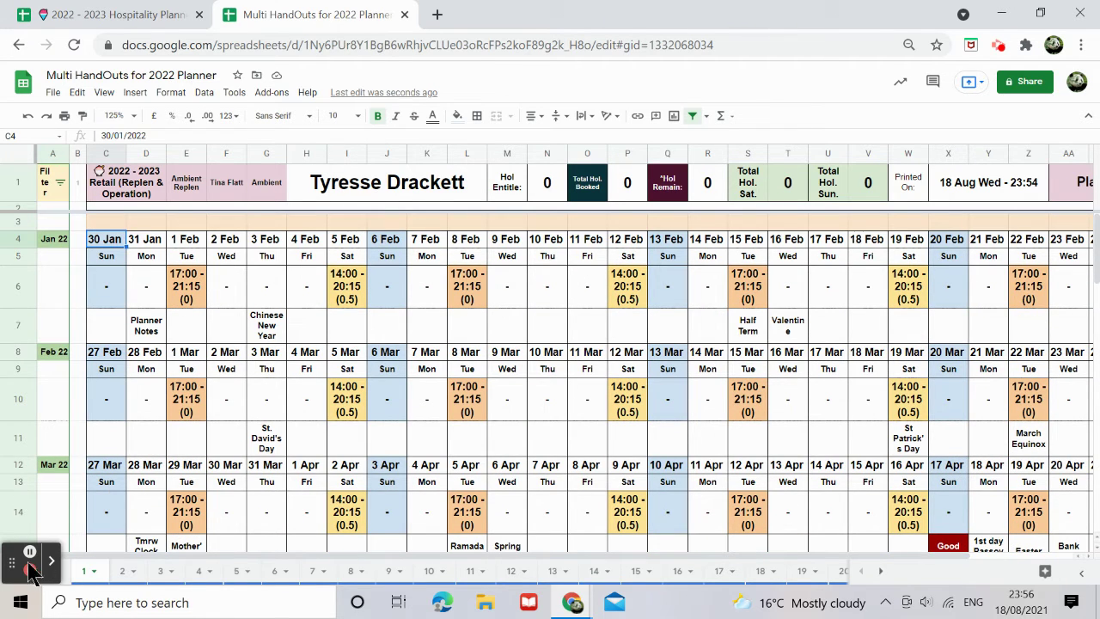
drag(15, 563, 506, 487)
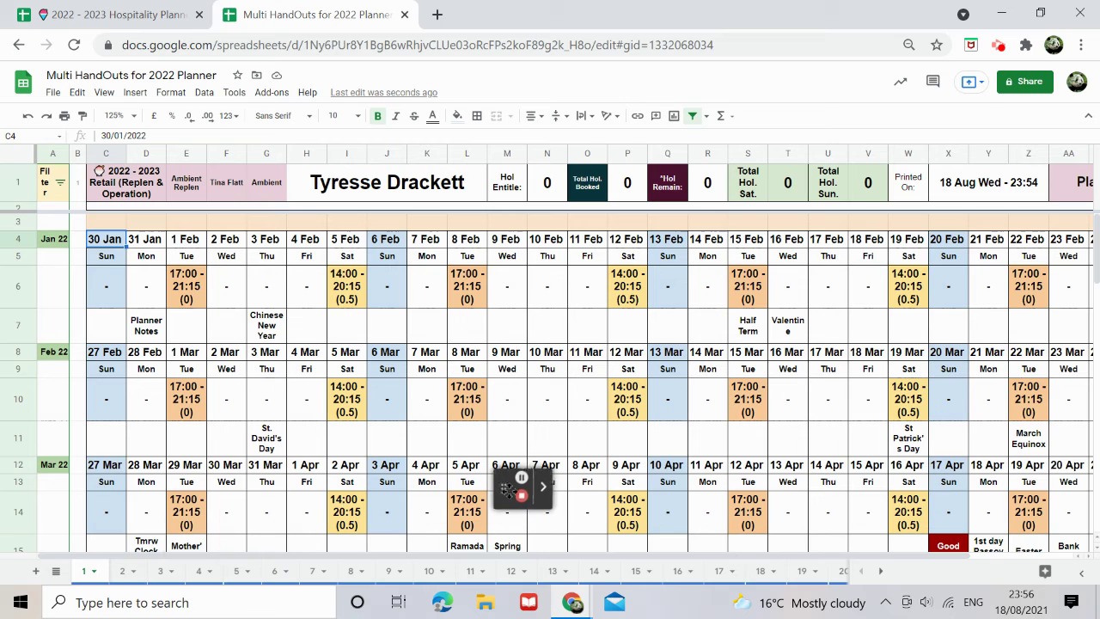
click(53, 573)
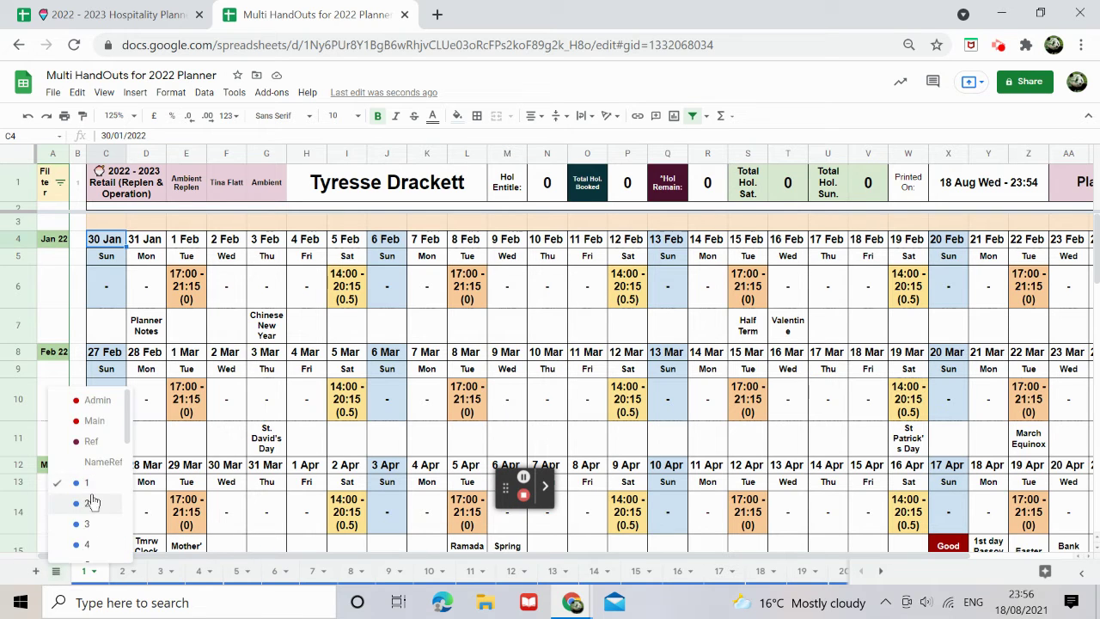
click(103, 401)
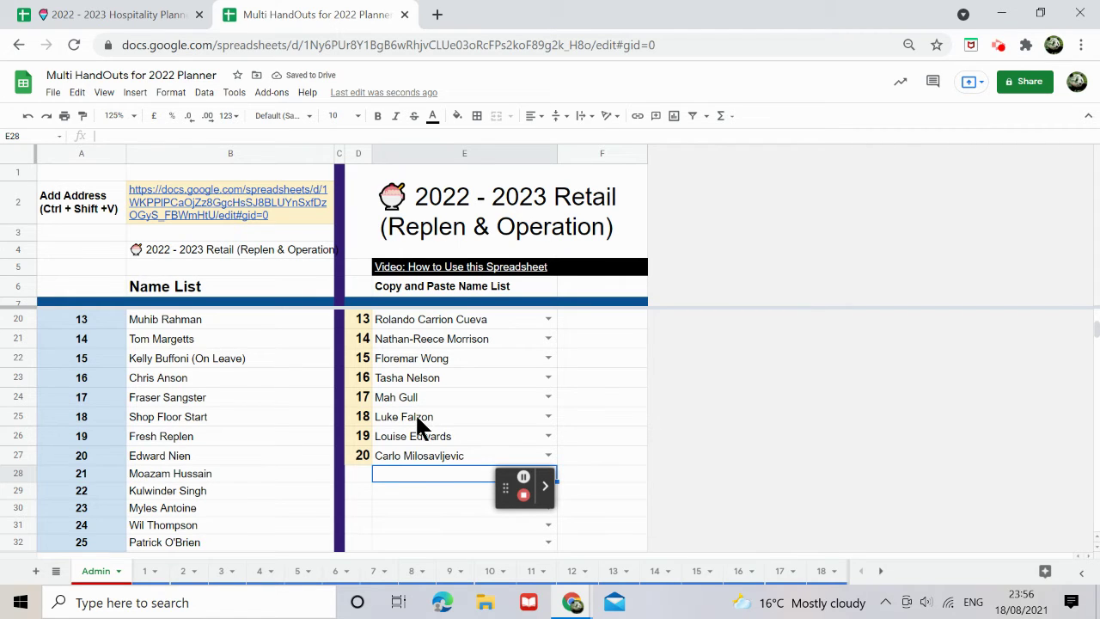
drag(416, 403, 419, 457)
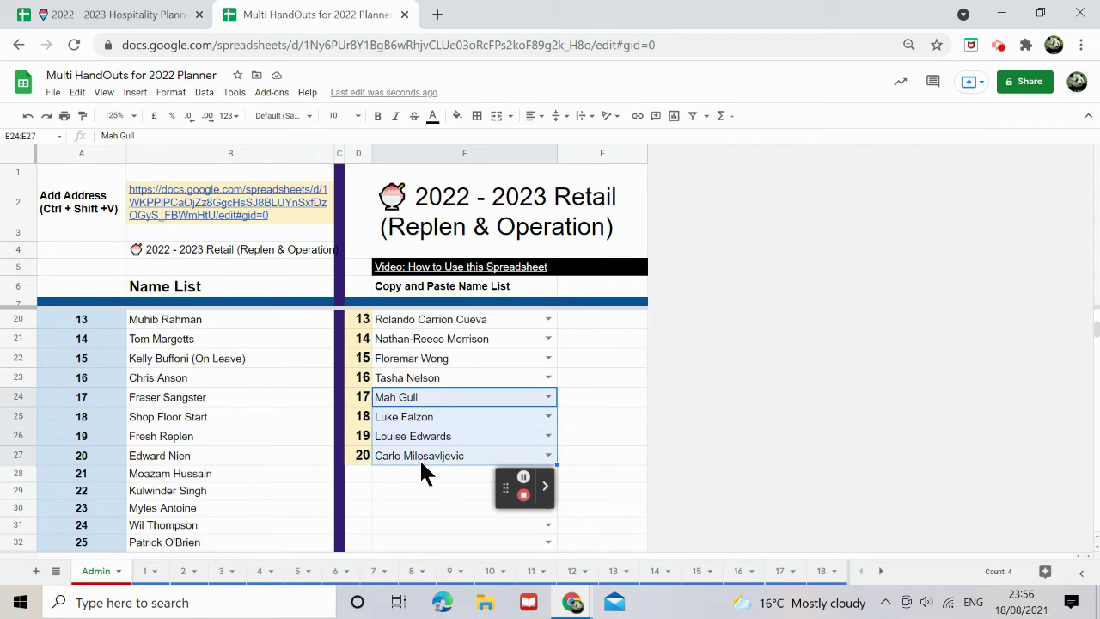
key(Delete)
scroll(412, 442, up, 1)
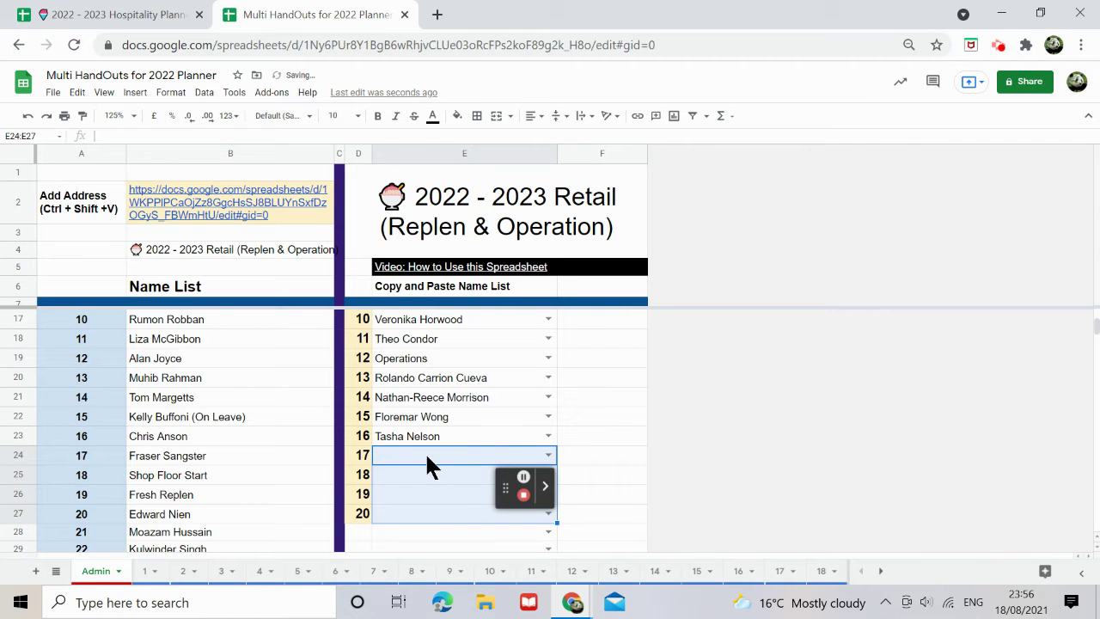
click(880, 571)
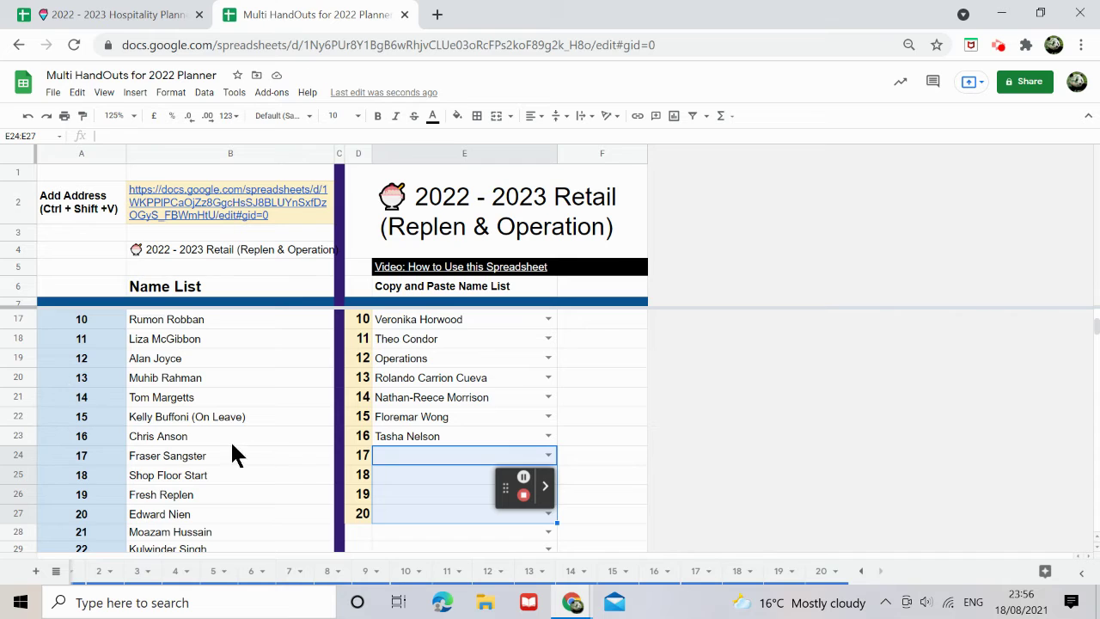
Step: Hide sheets 20, 19, 18 and 17 from the tab bar
click(823, 571)
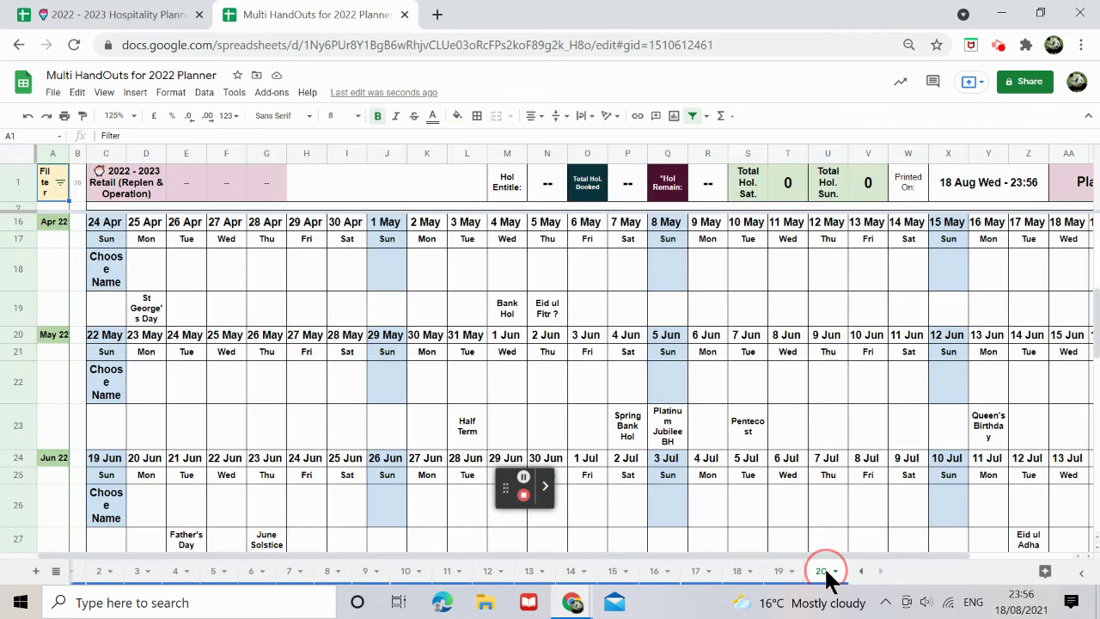
click(828, 571)
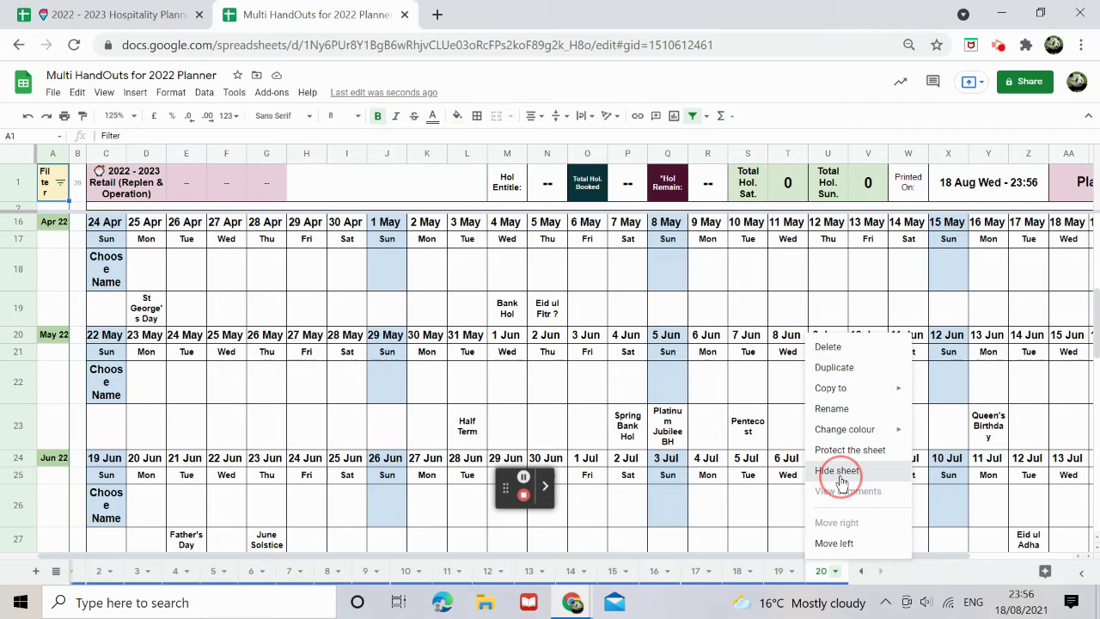
click(836, 472)
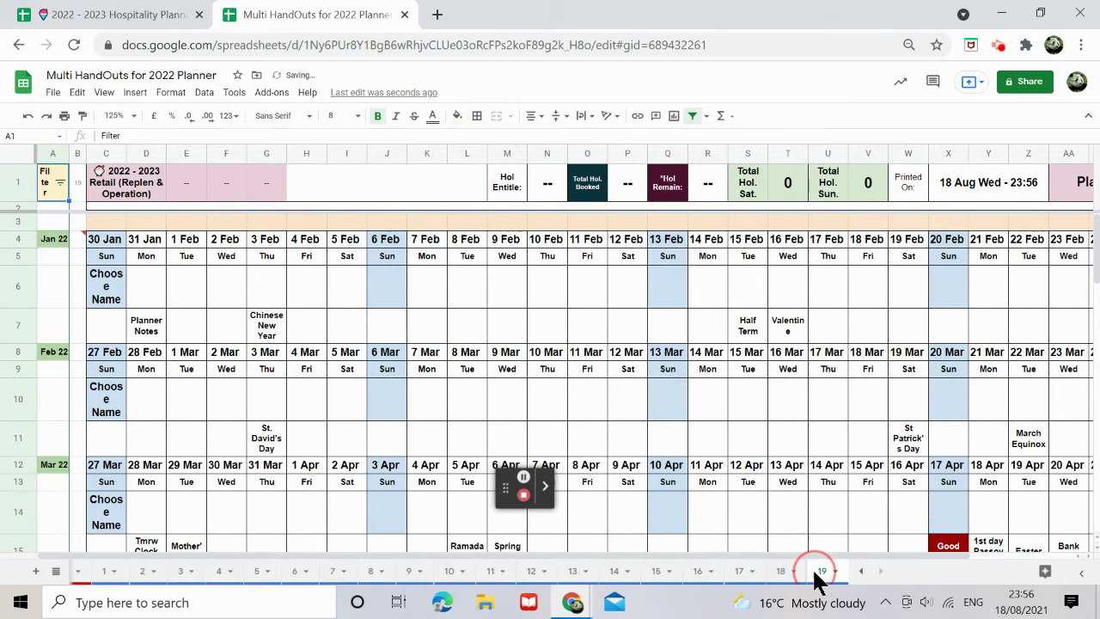
click(822, 570)
click(838, 470)
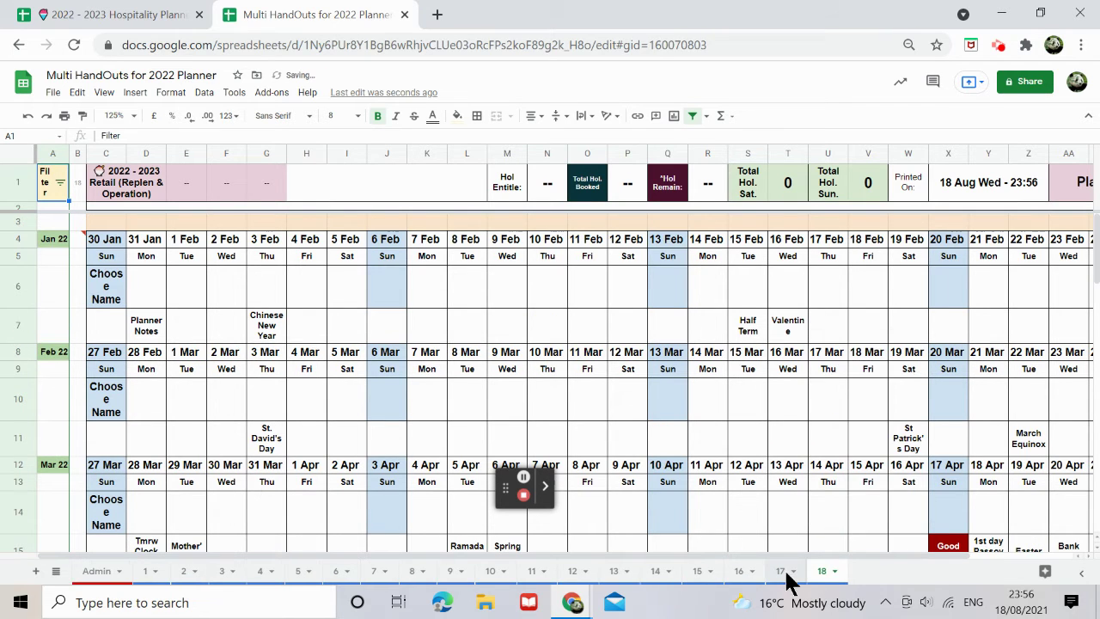
right_click(822, 575)
click(834, 471)
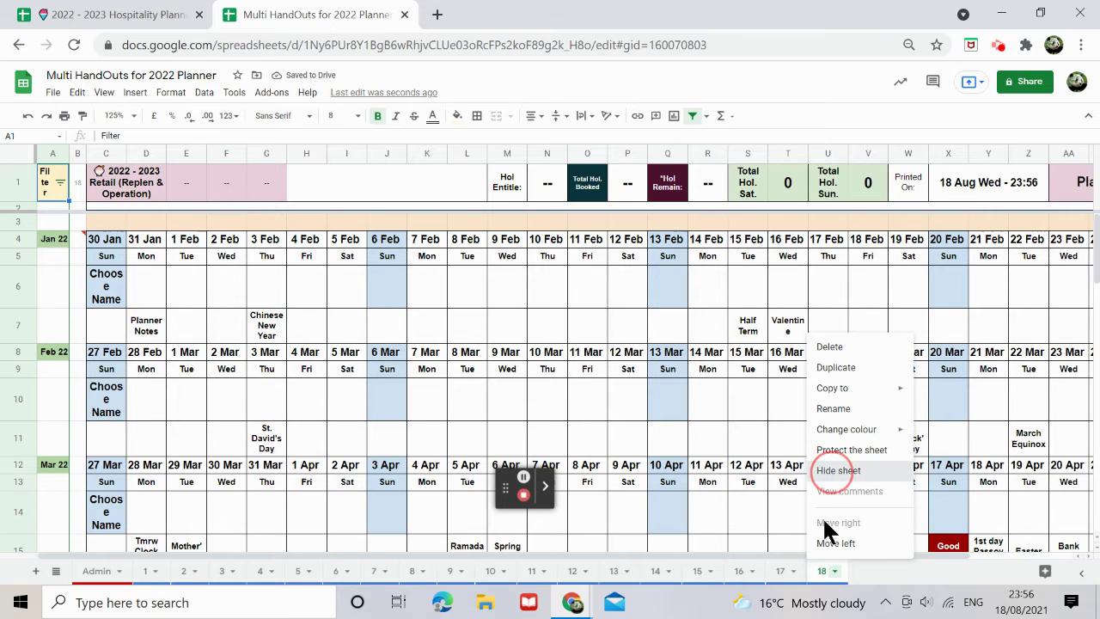
right_click(789, 575)
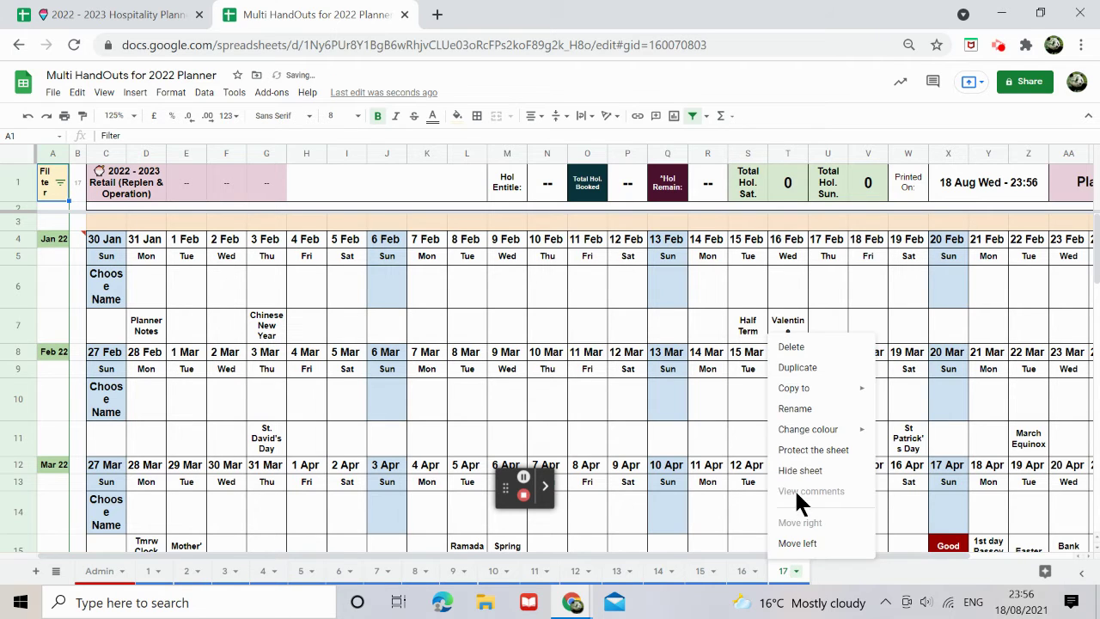
click(804, 471)
click(65, 115)
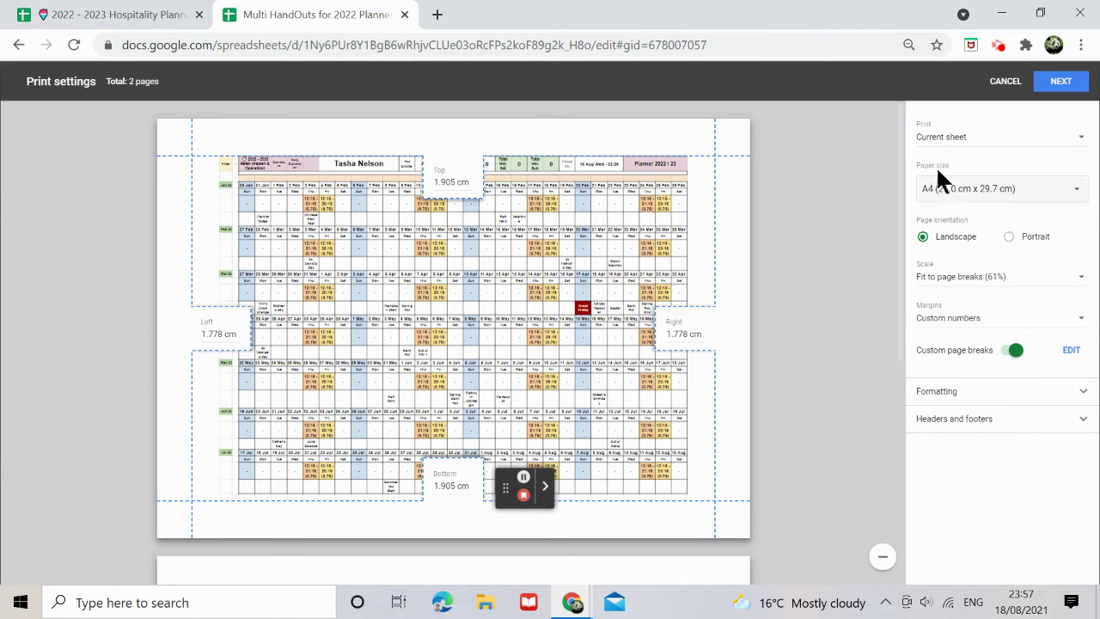
mouse_move(453, 328)
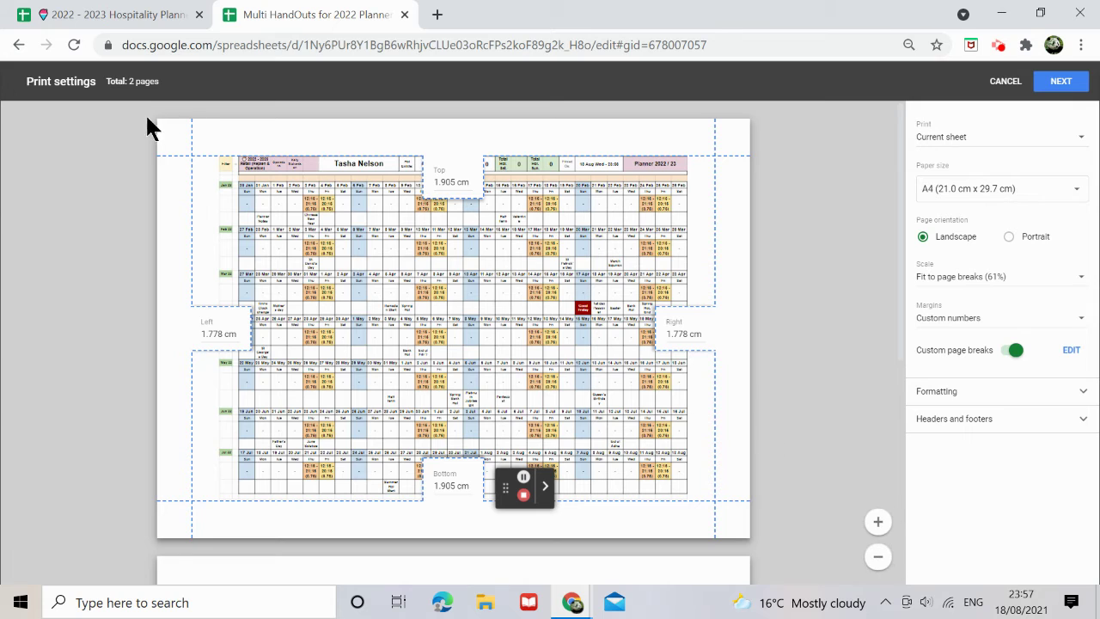
Step: Print the whole workbook with 1 cm top and bottom margins, 42 pages total
click(985, 139)
click(962, 160)
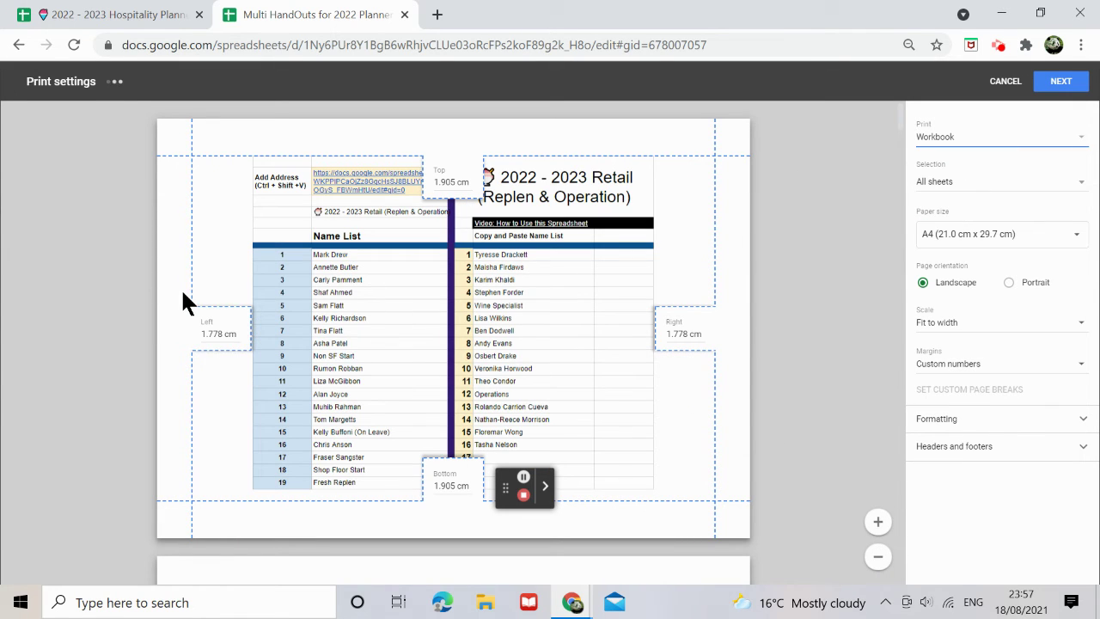
click(443, 184)
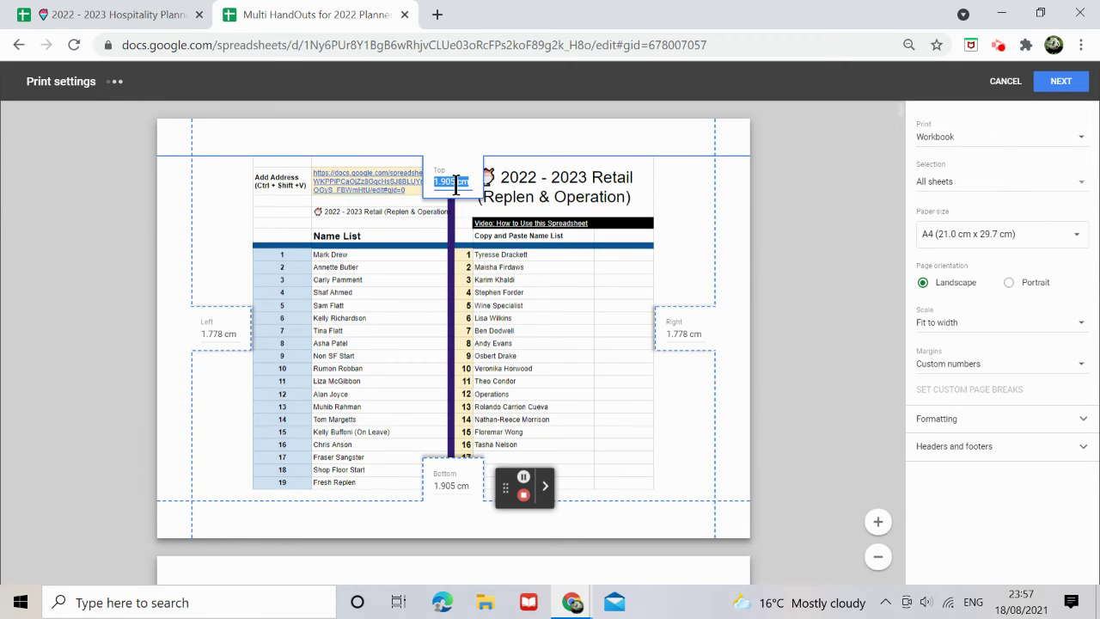
text(1)
click(384, 279)
click(456, 483)
text(1)
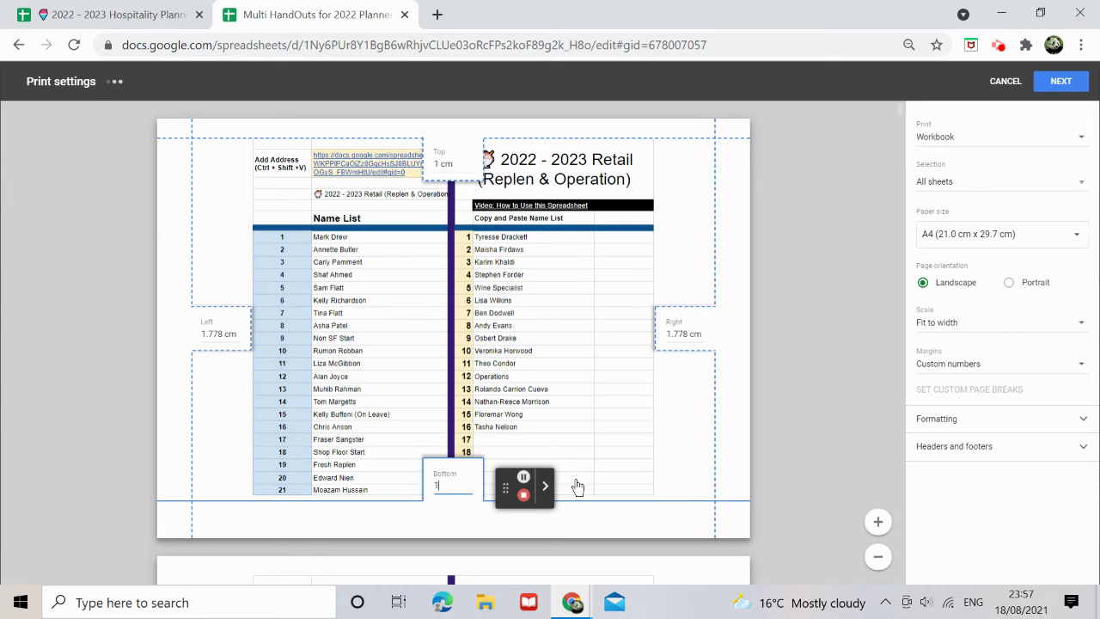
click(660, 456)
scroll(323, 292, down, 1)
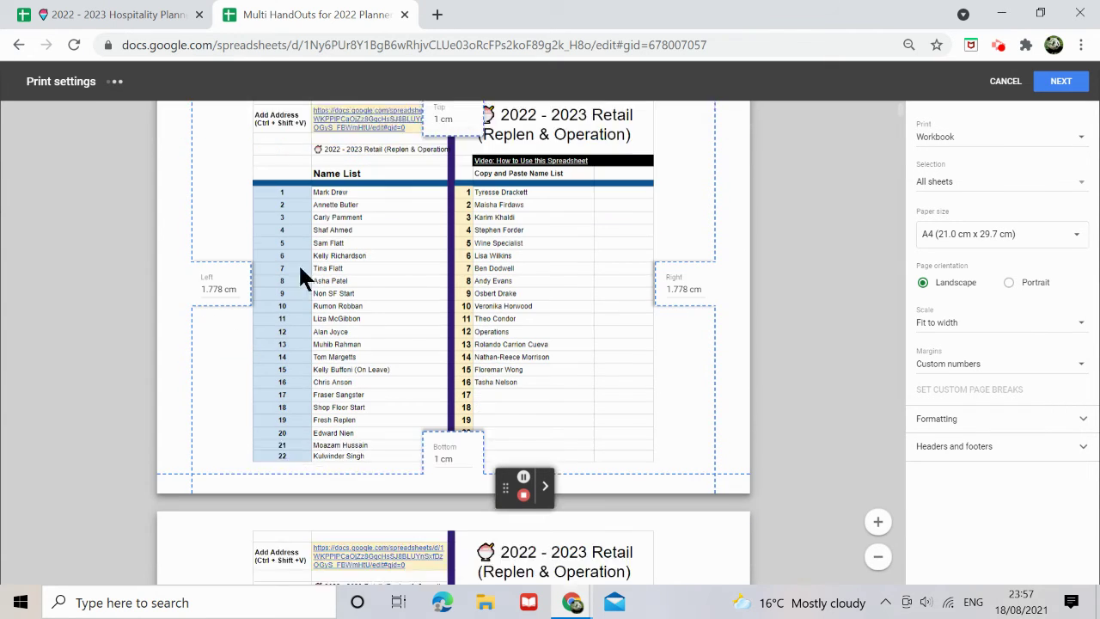
scroll(347, 304, down, 3)
scroll(361, 429, down, 5)
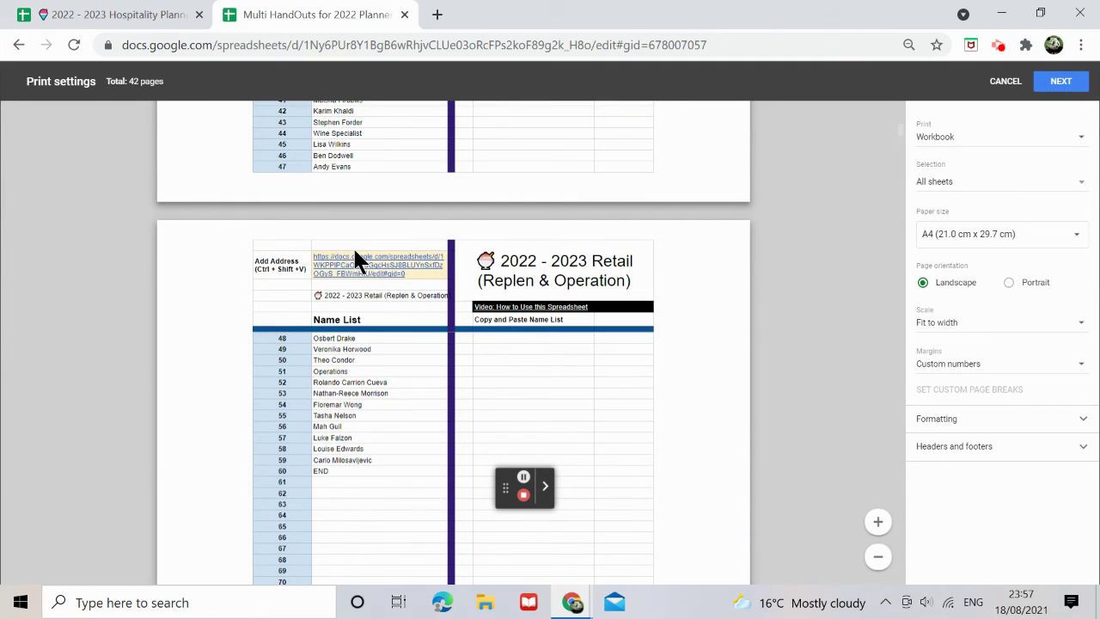
scroll(356, 263, up, 3)
scroll(363, 270, up, 6)
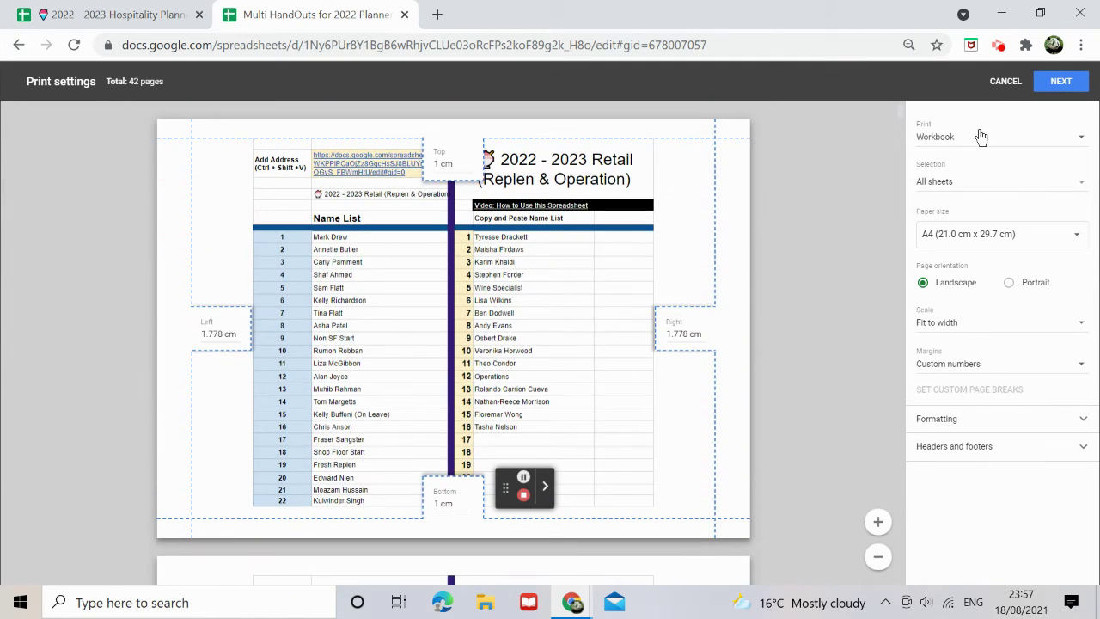
click(1006, 82)
click(97, 572)
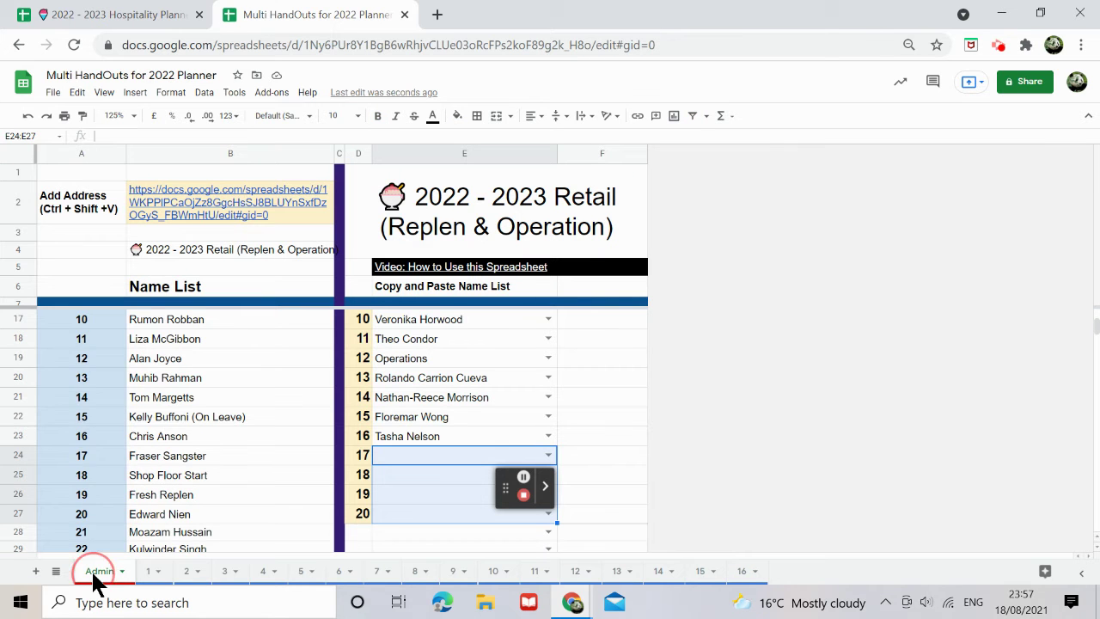
click(97, 576)
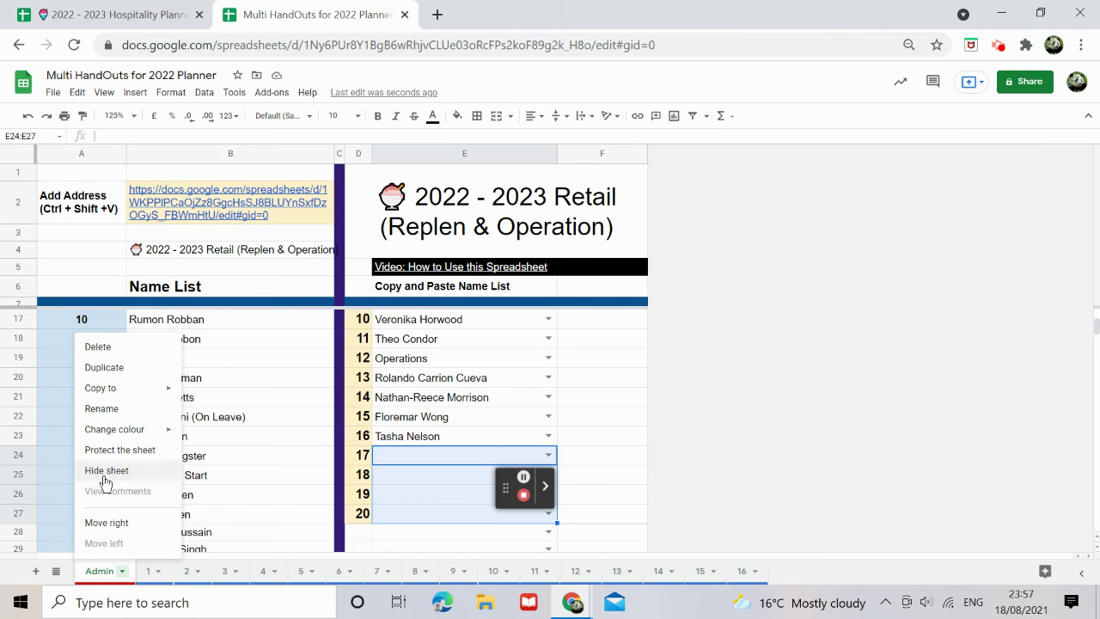
click(104, 474)
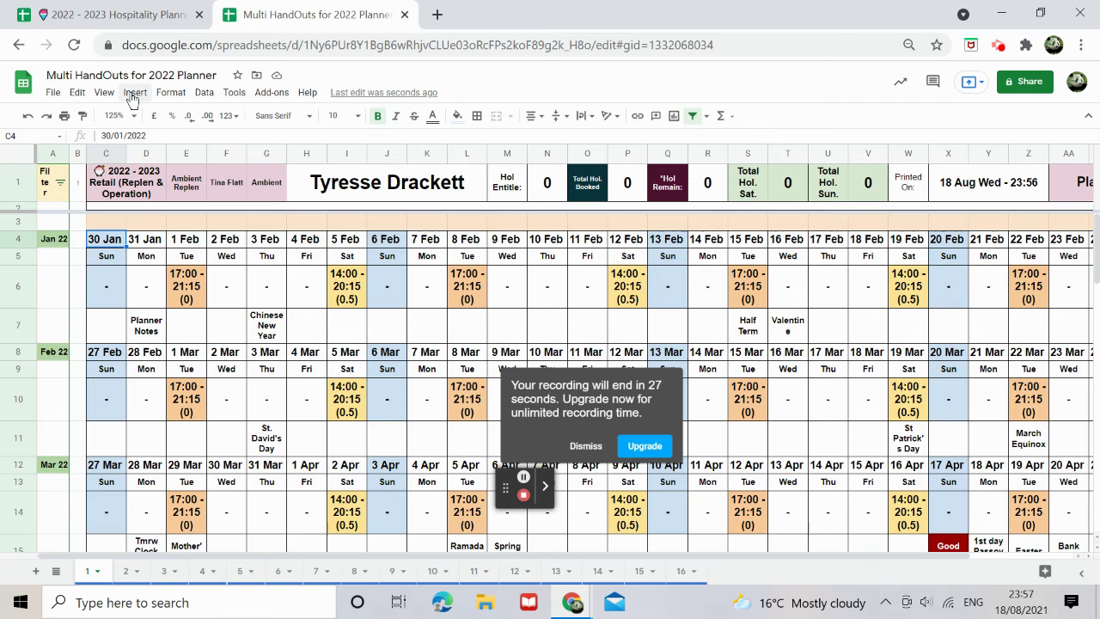
click(104, 93)
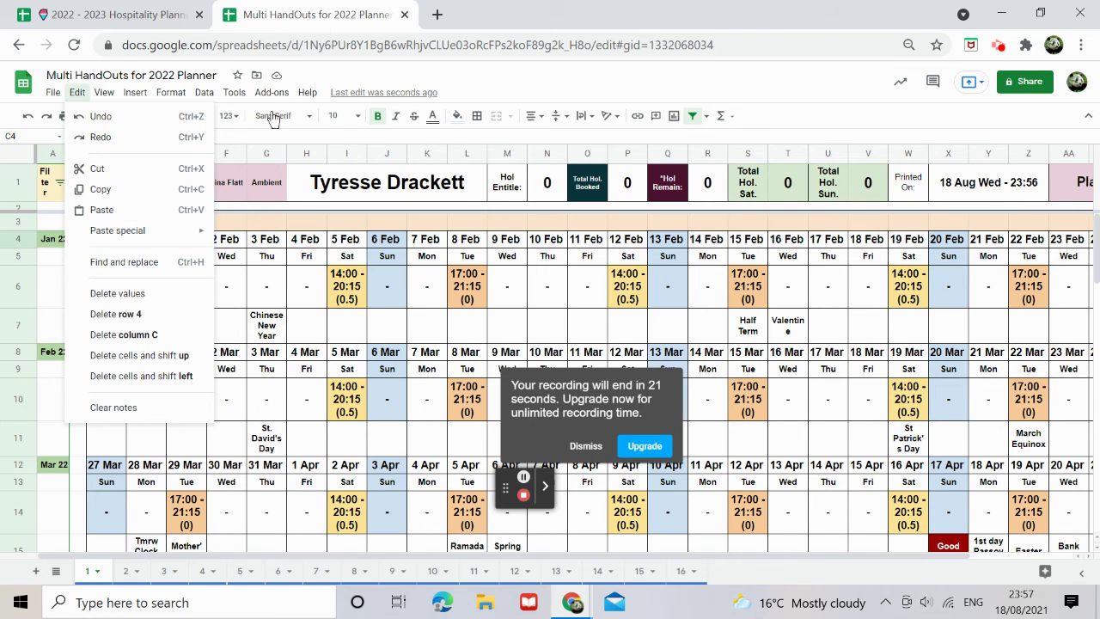
click(61, 115)
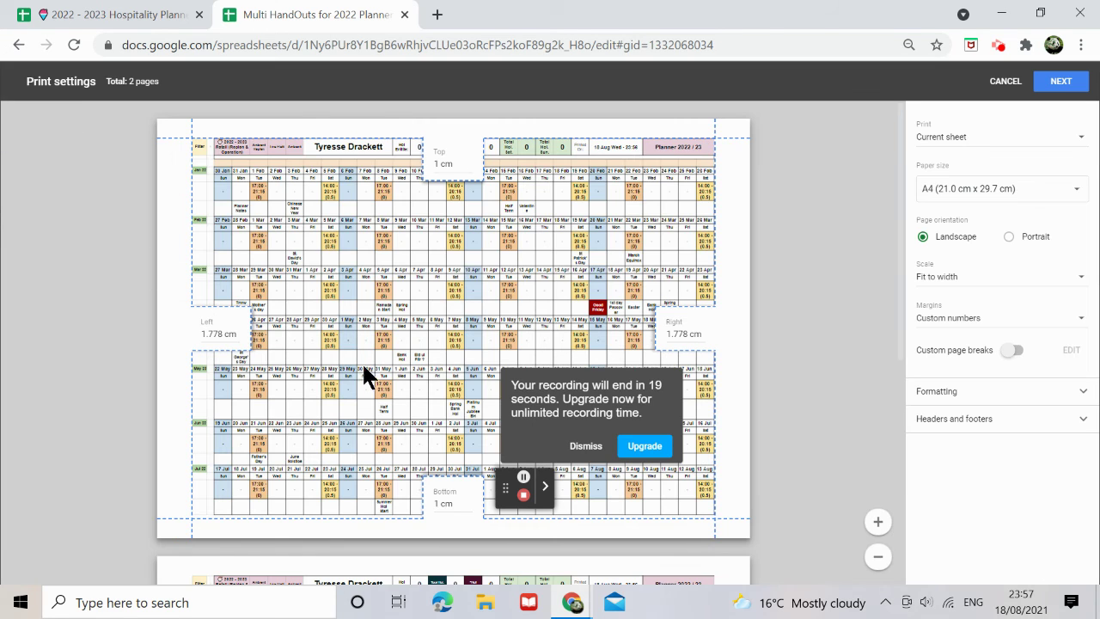